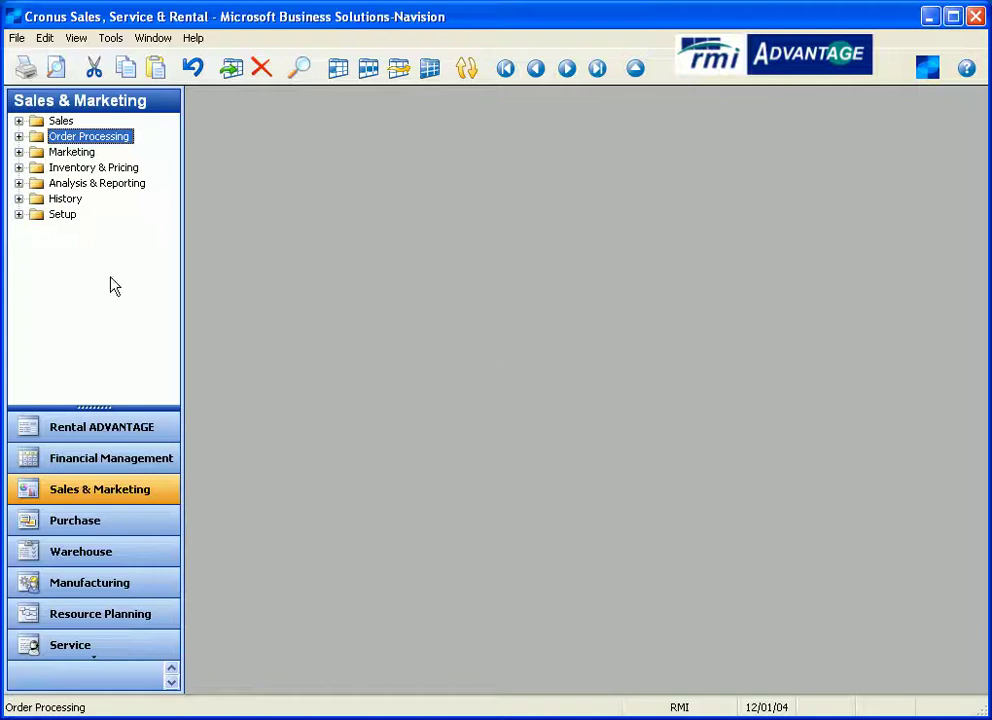
- Start a new blank sales quote from Order Processing > Quotes
left_click(85, 138)
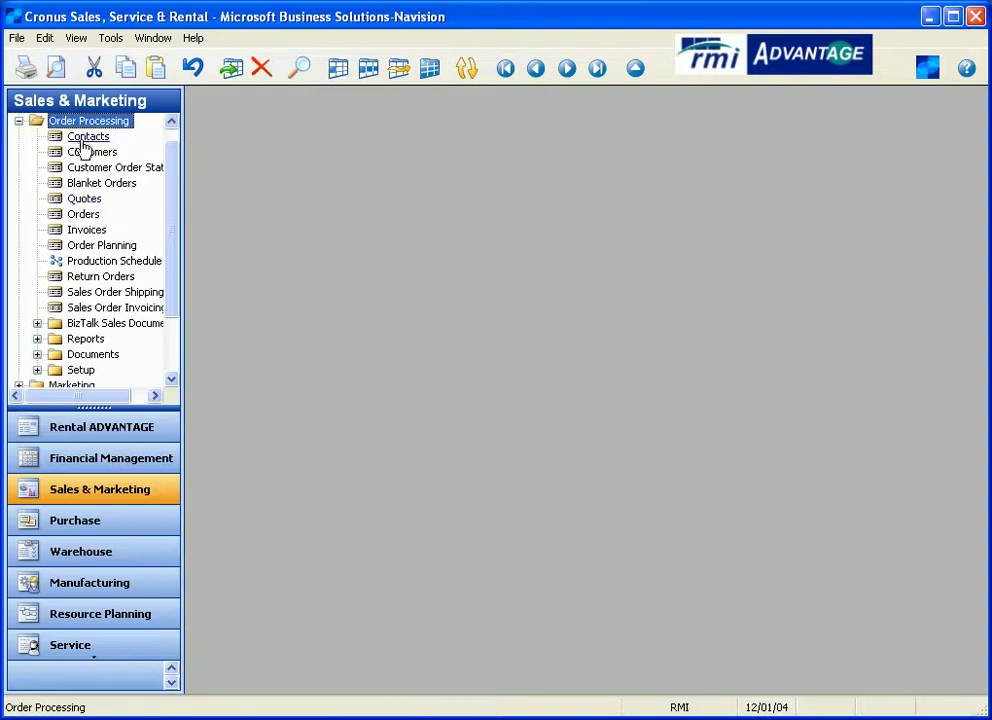
left_click(88, 198)
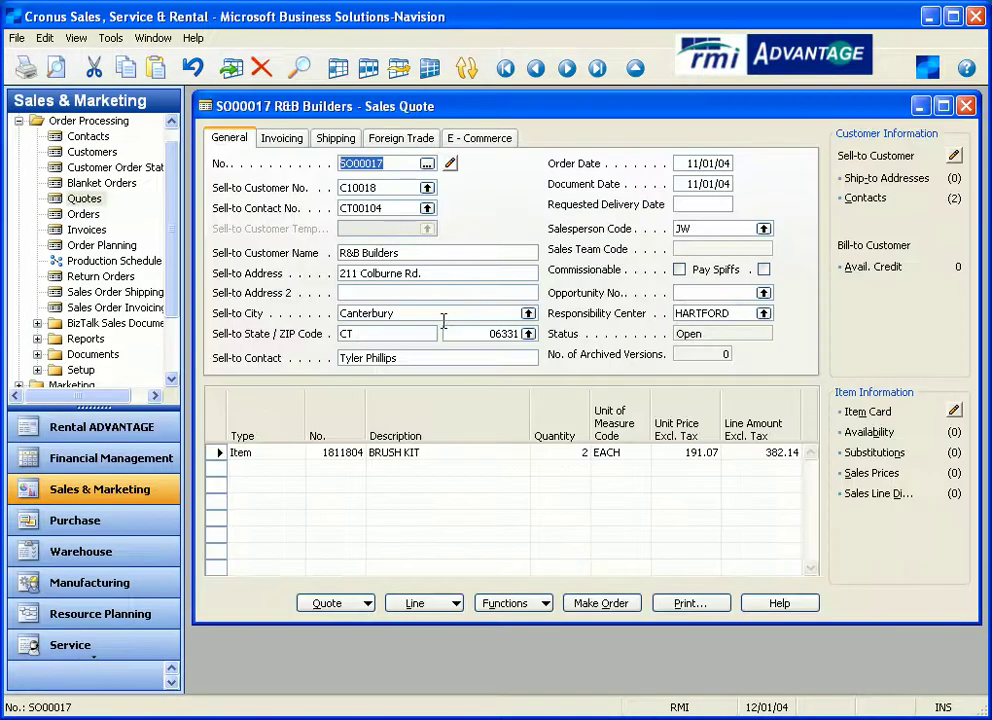
key("F3")
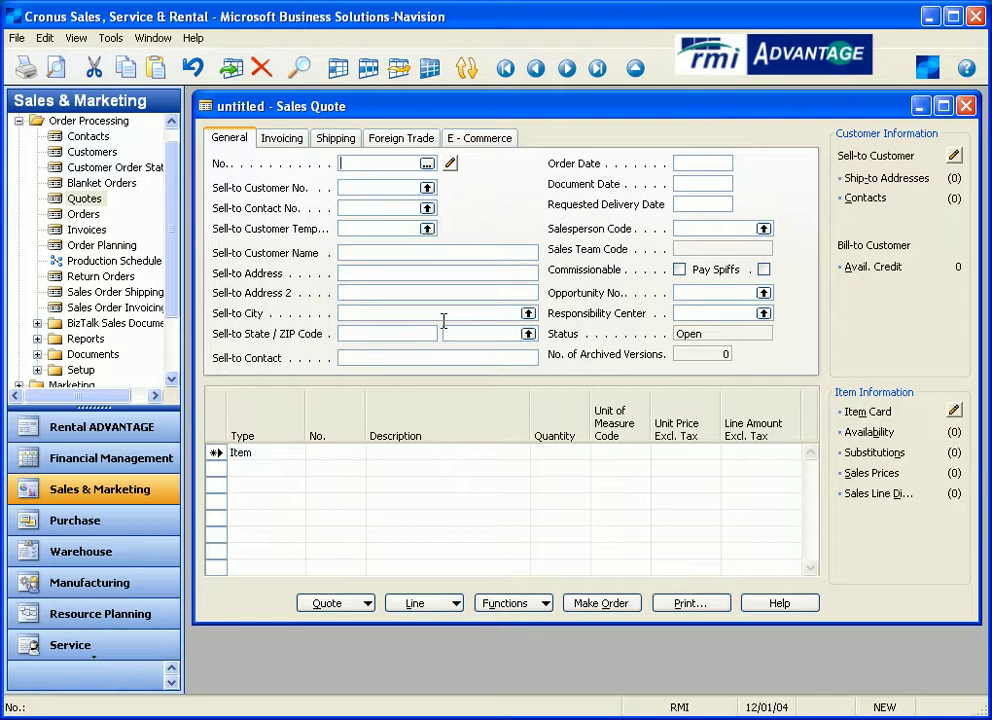
key("Return")
- Set the sell-to customer to Gulian & Sons Inc. by searching the customer list for 'gulian'
key("F6")
key("Down")
key("Down")
key("Down")
key("Down")
key("Down")
key("Down")
key("Down")
key("Down")
key("Down")
key("ctrl+f")
type("gulian")
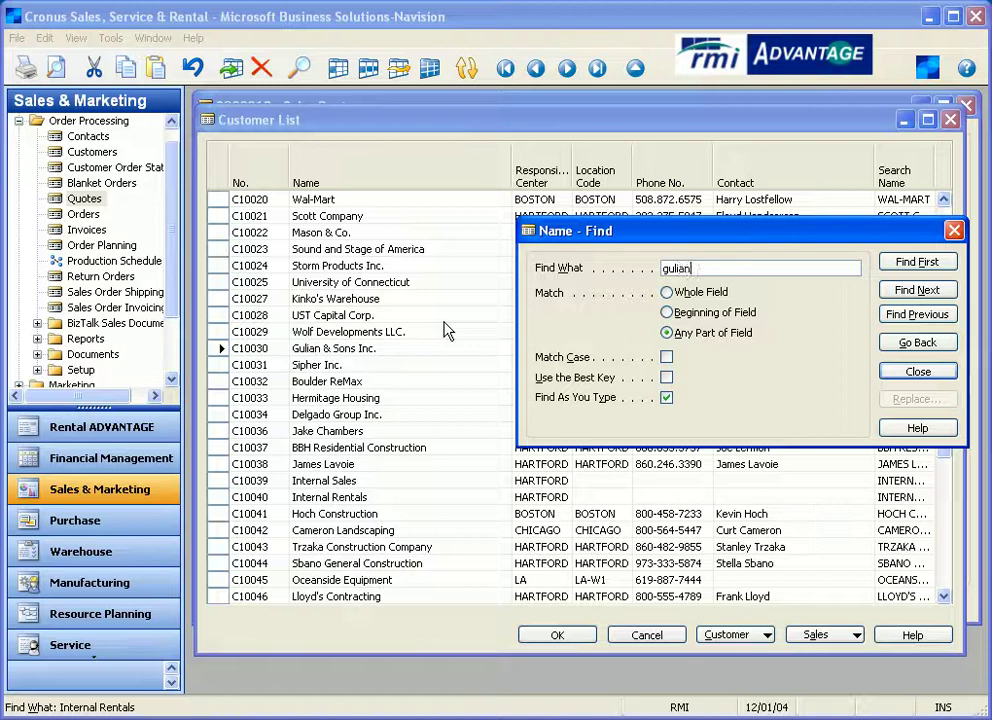
key("Escape")
key("Return")
key("Return")
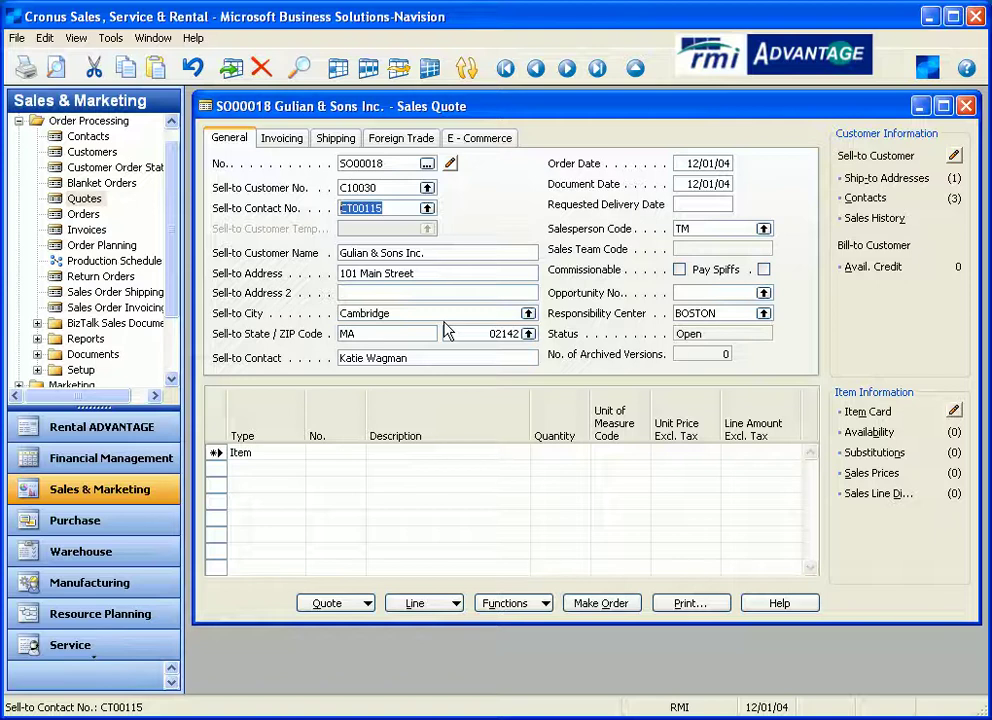
- Put item F05 Nissan Pneumatic Forklift on the first quote line
left_click(333, 452)
left_click(358, 454)
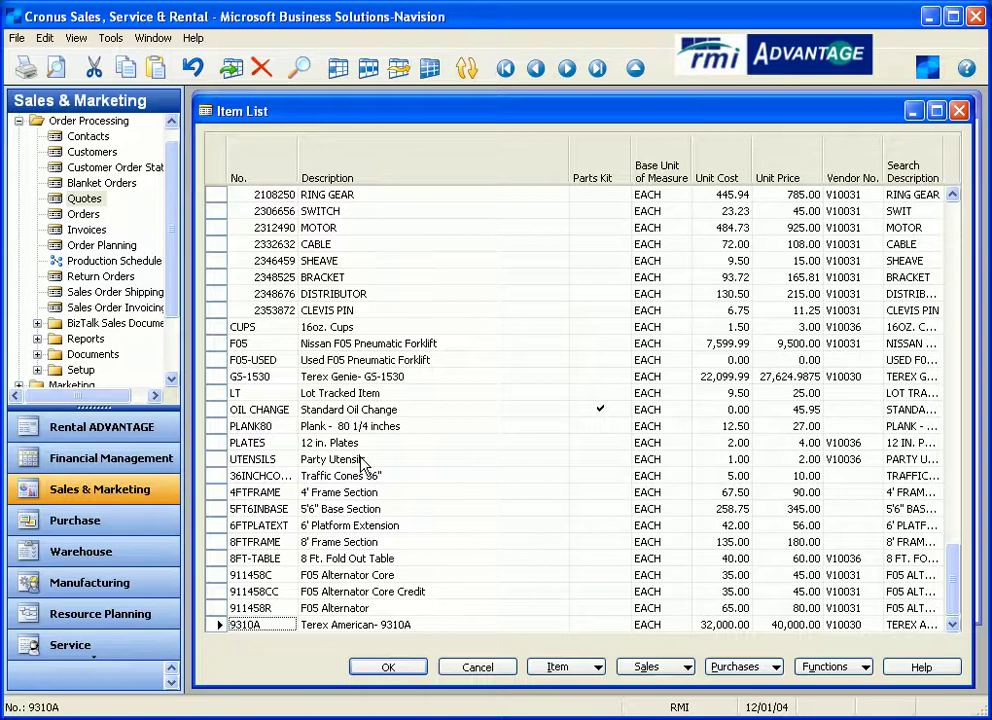
key("ctrl+f")
type("F05")
key("Return")
key("Return")
- Enter quantity 1 and check the 7% line discount giving 8,835.00
key("Return")
key("Return")
type("1")
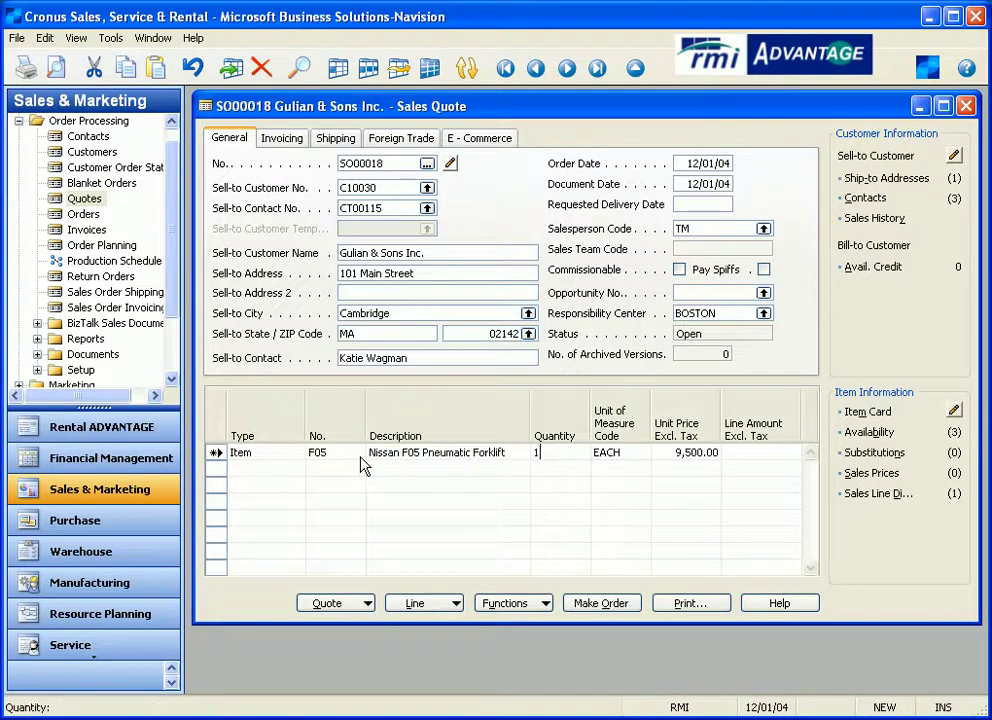
key("Return")
key("Return")
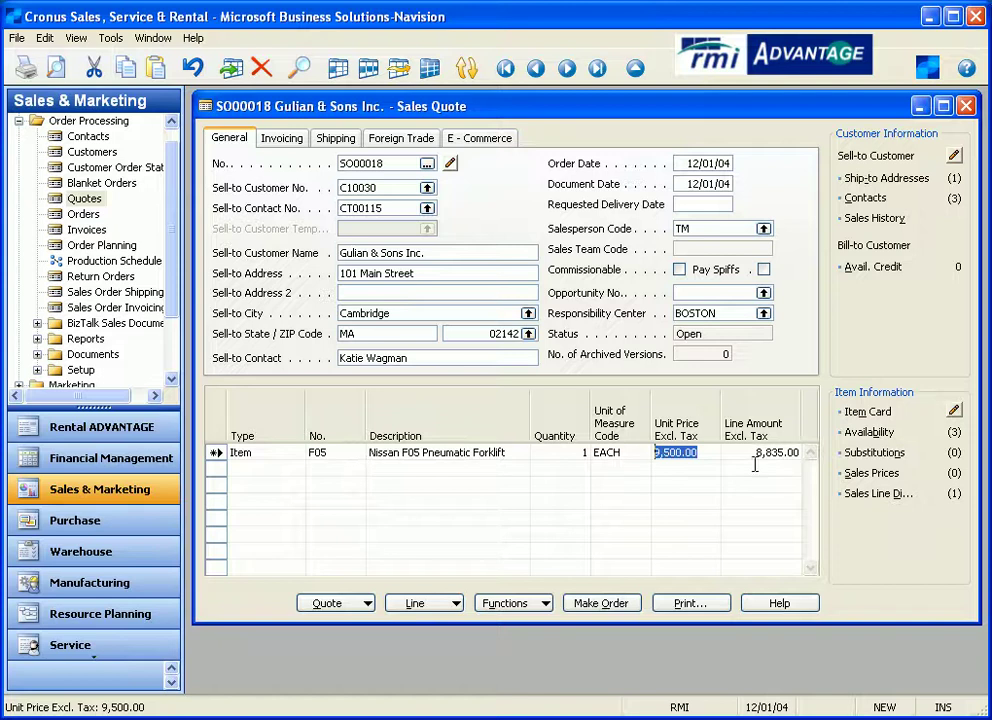
key("Return")
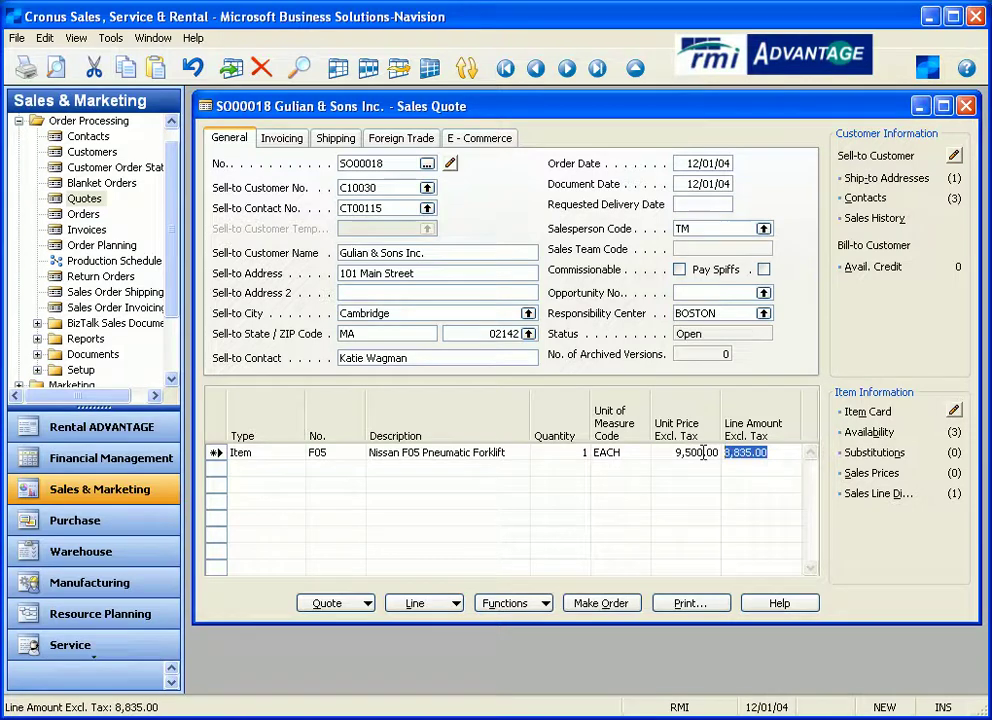
left_click(858, 495)
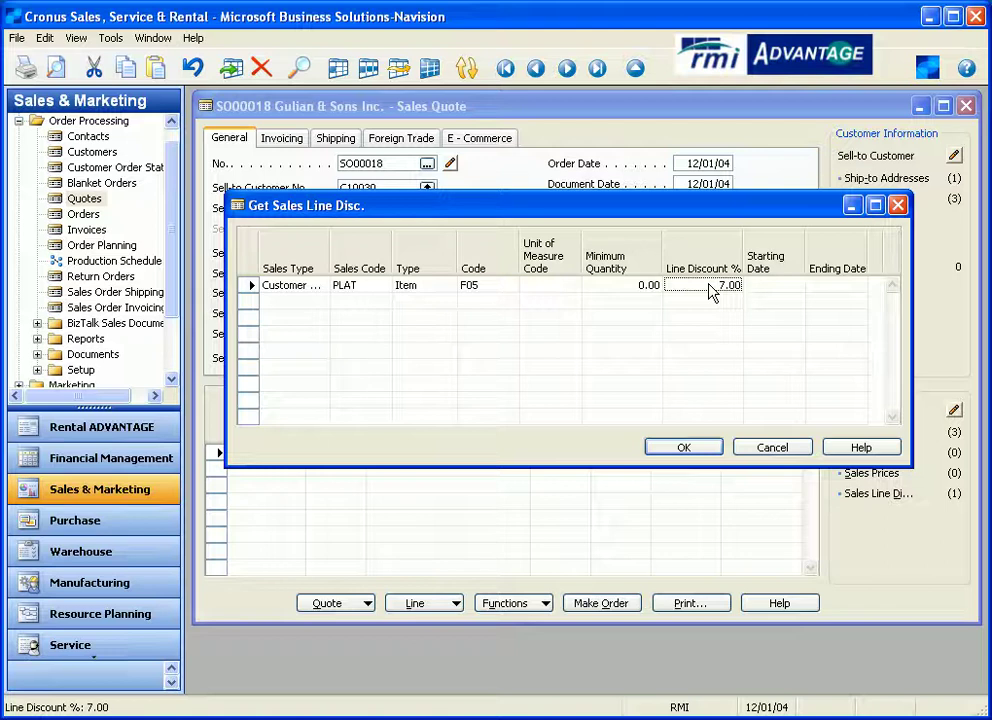
key("Escape")
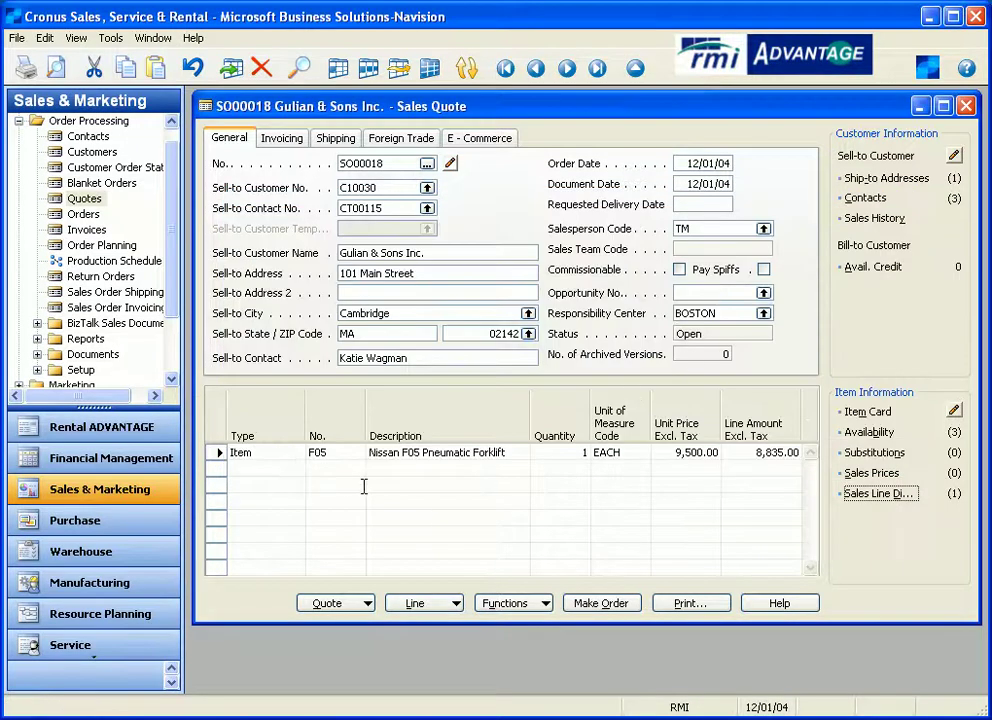
- Add item F05-USED on a second line with quantity -1
left_click(349, 468)
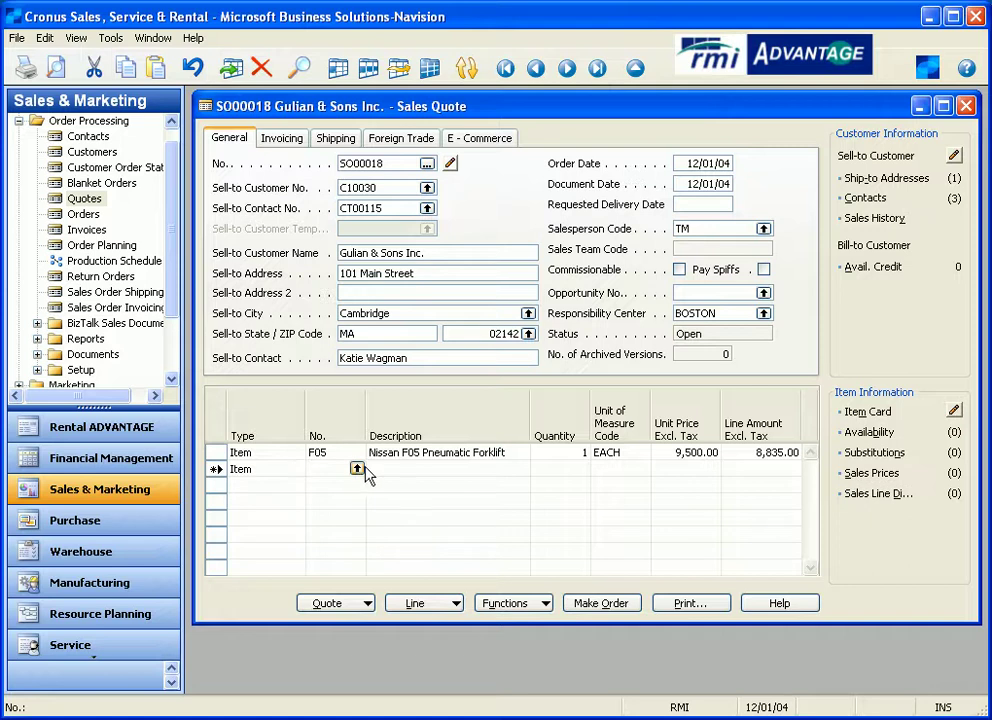
left_click(356, 467)
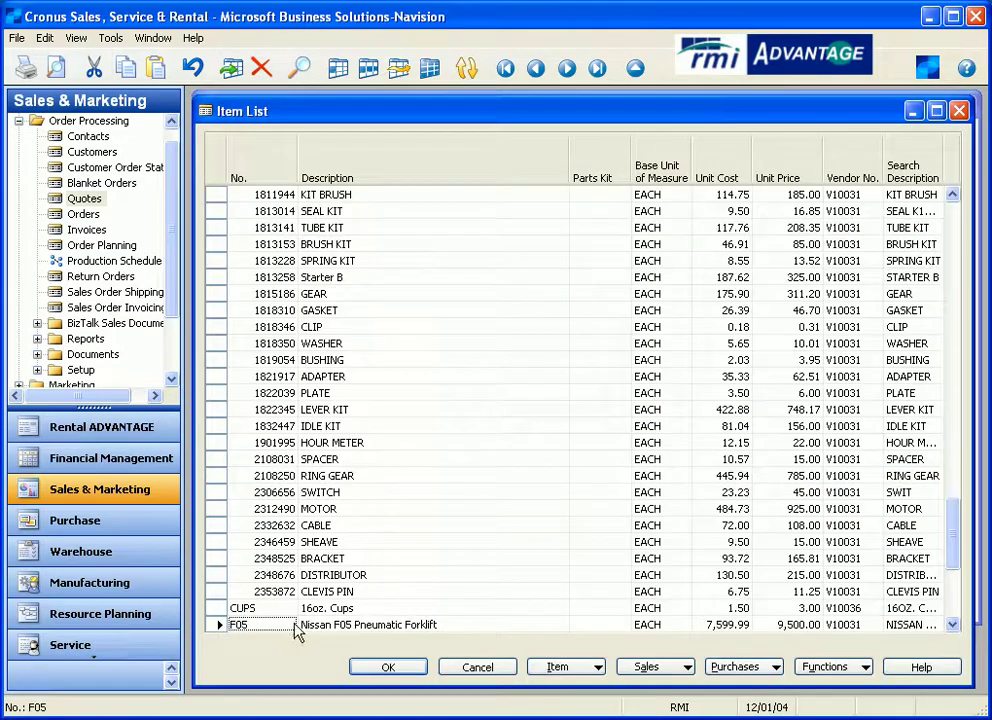
scroll(288, 625, "down", 3)
left_click(256, 594)
left_click(390, 667)
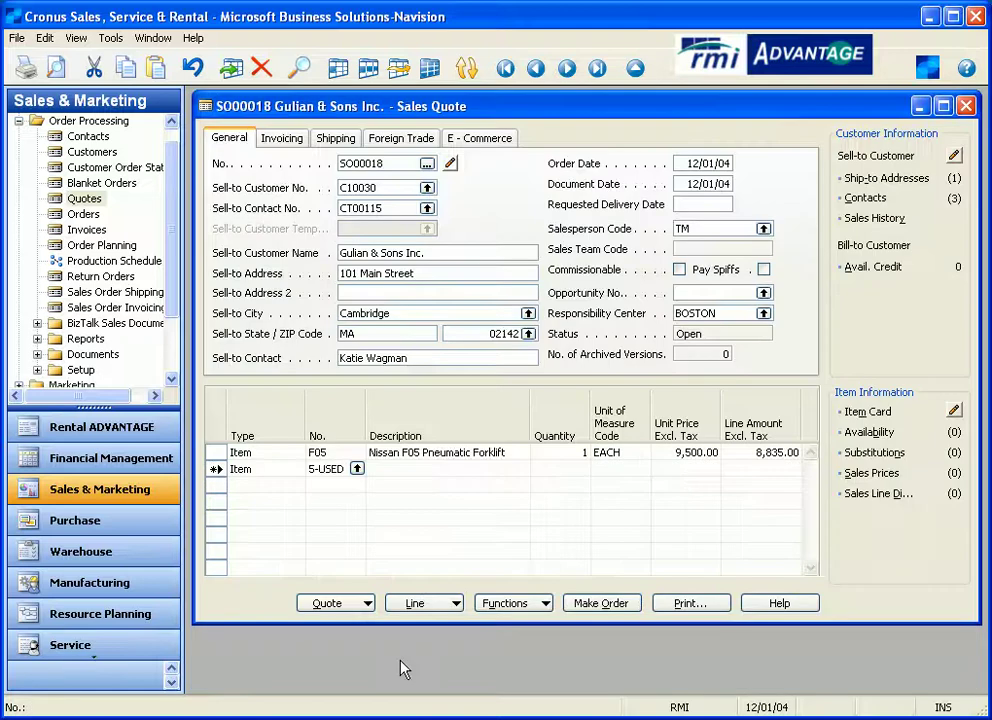
key("Tab")
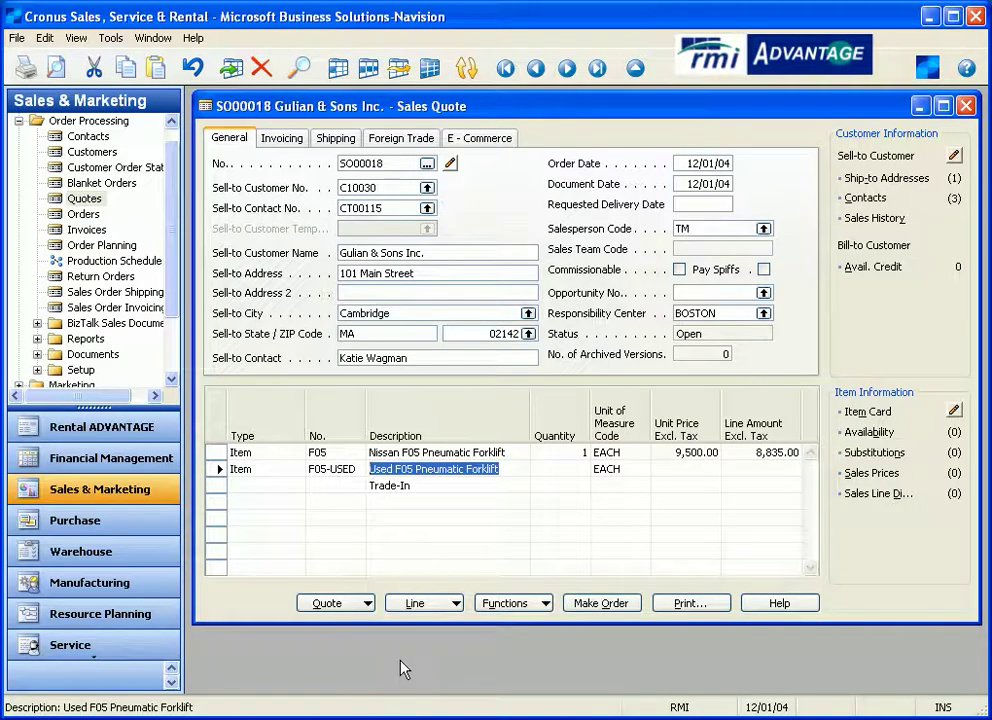
key("Tab")
type("-1")
key("Tab")
- Insert standard text TI as a trade-in note line on the next line
key("Return")
key("Return")
key("F6")
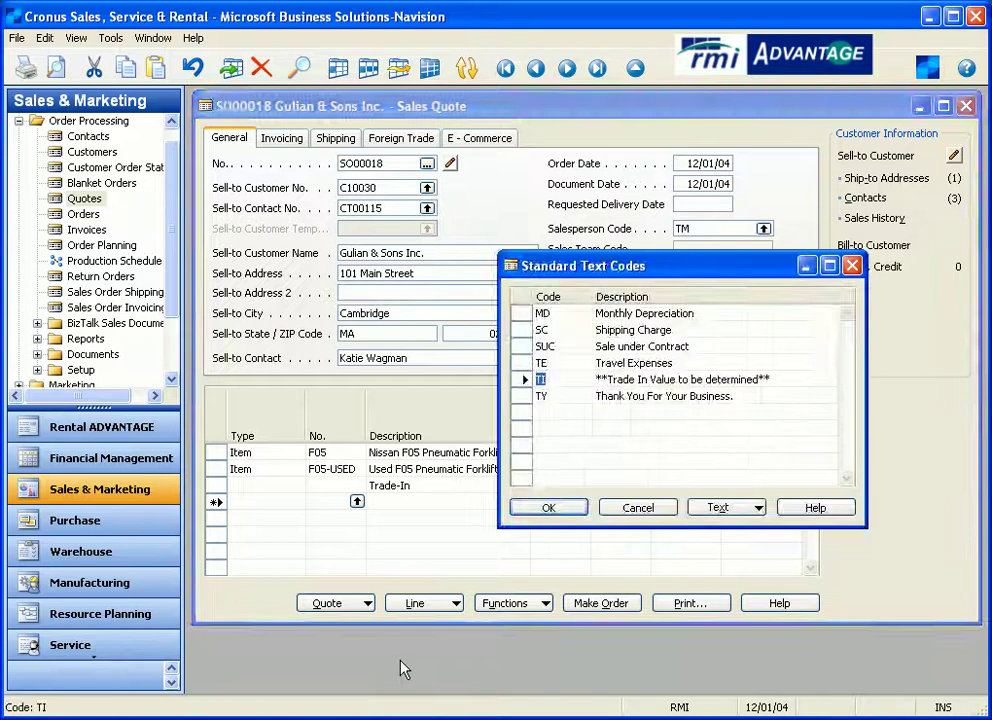
key("Return")
key("Return")
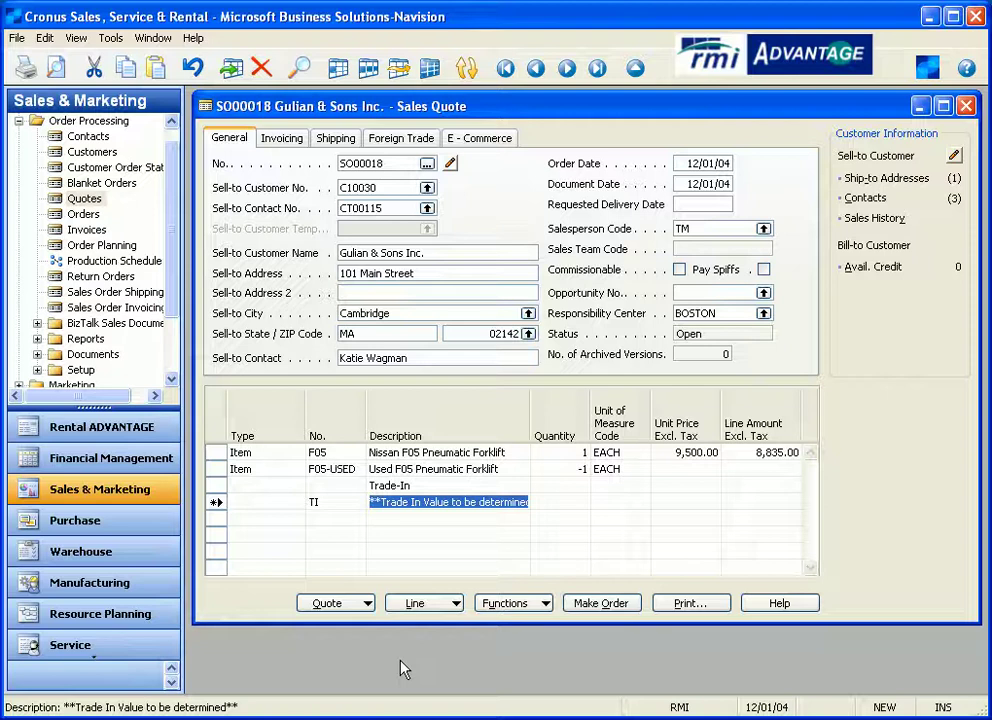
- Preview the Sales - Quote printout and scroll through to its 9,276.75 total
left_click(689, 603)
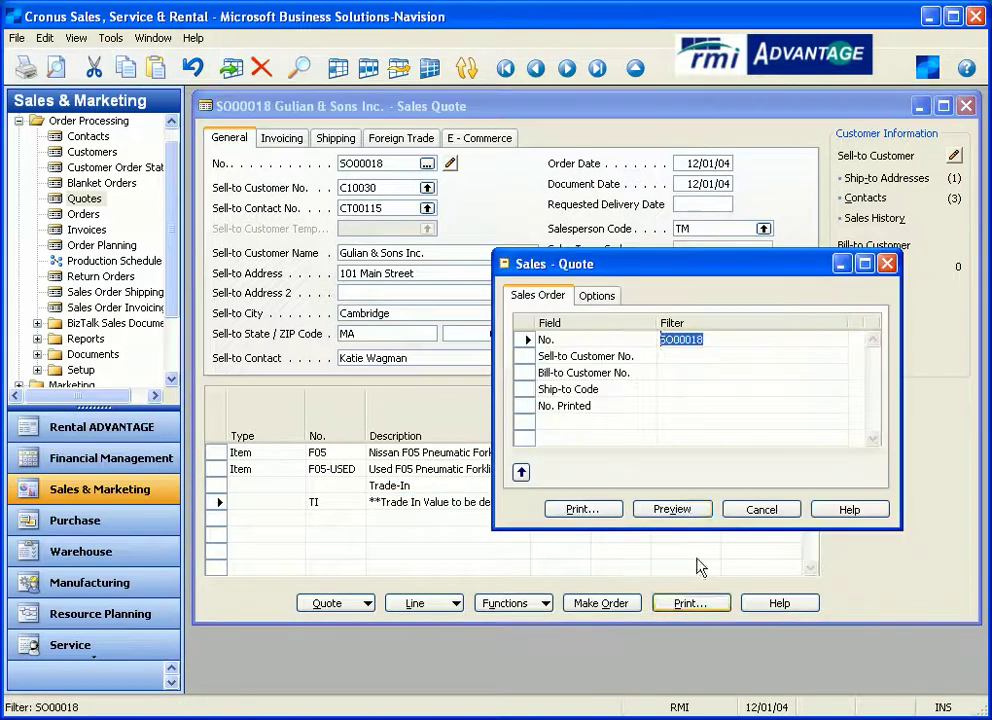
left_click(689, 510)
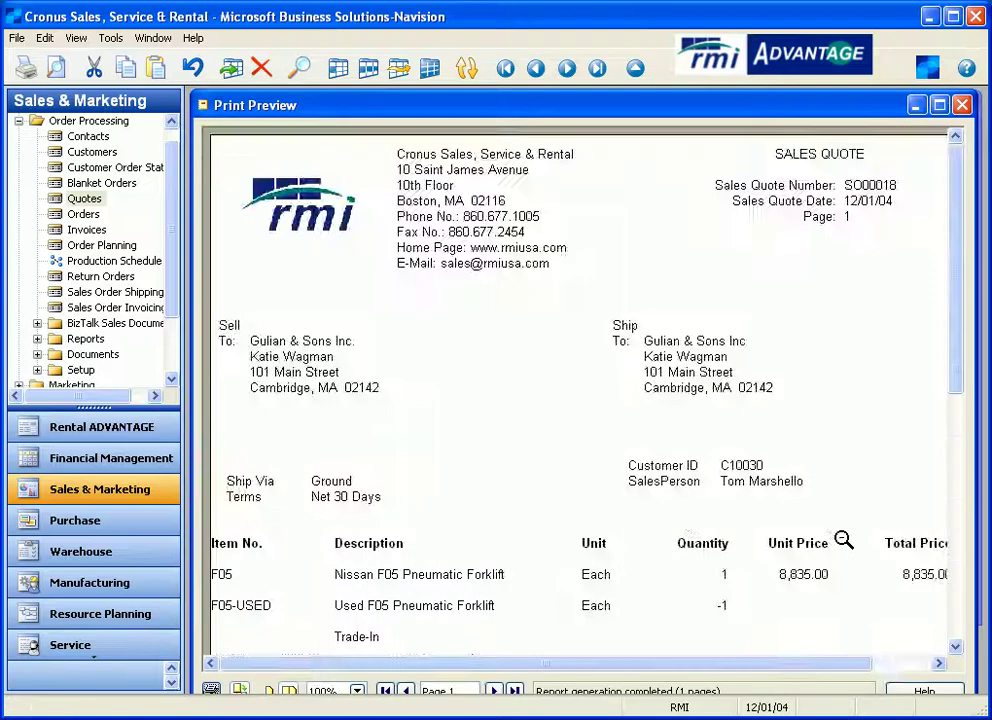
scroll(860, 522, "down", 5)
scroll(857, 523, "down", 3)
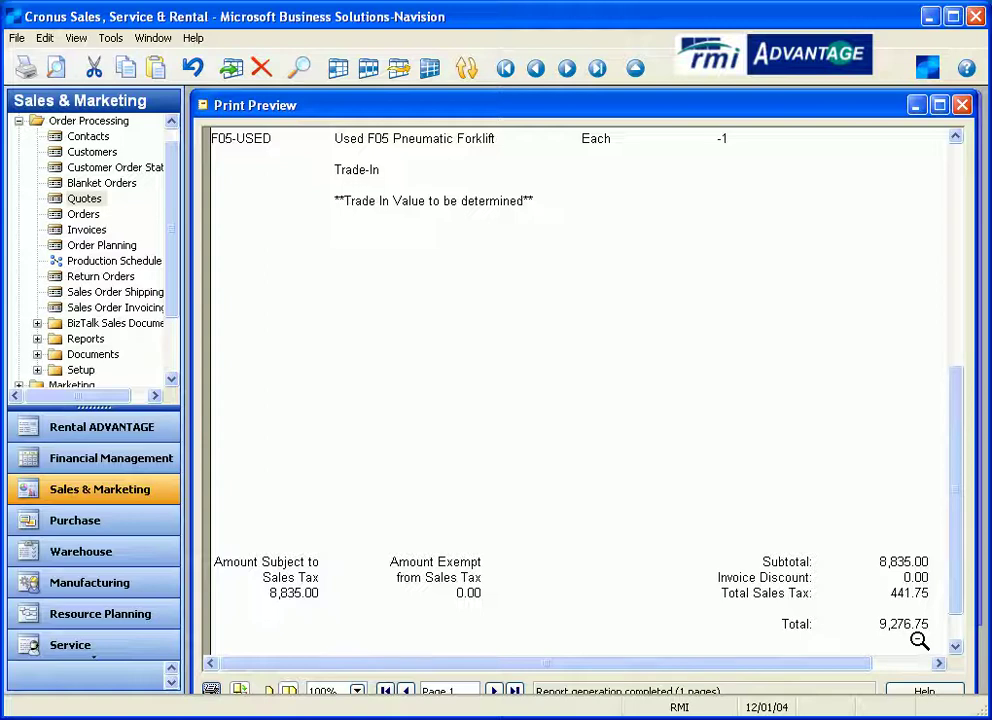
scroll(653, 552, "up", 12)
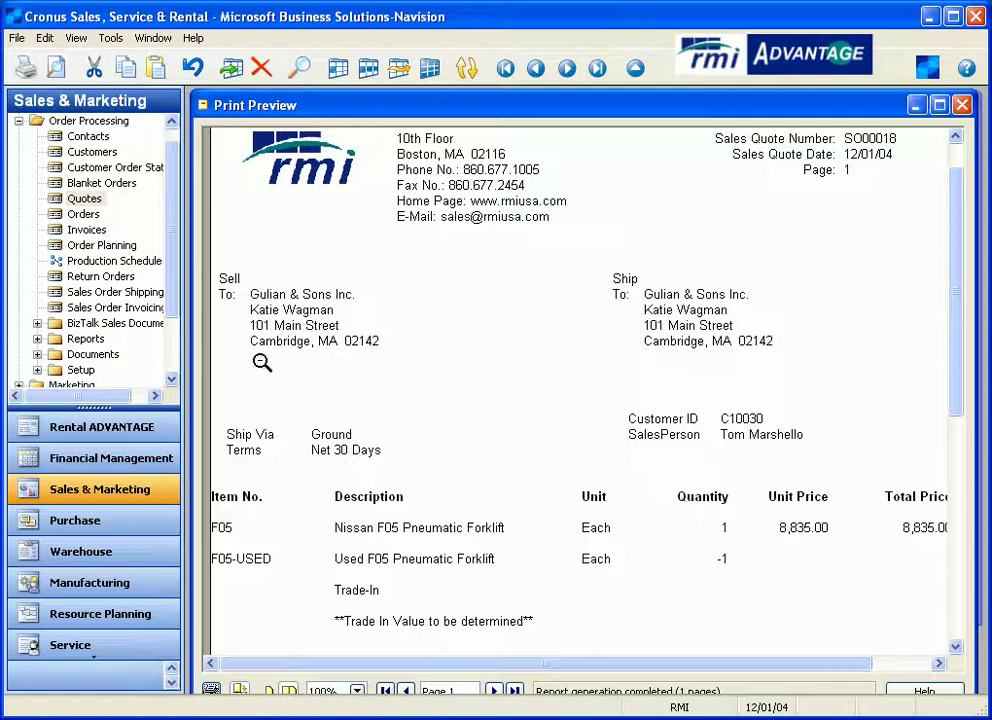
left_click(16, 38)
- Send the quote report by e-mail to the autocompleted recipient address
mouse_move(50, 212)
left_click(300, 257)
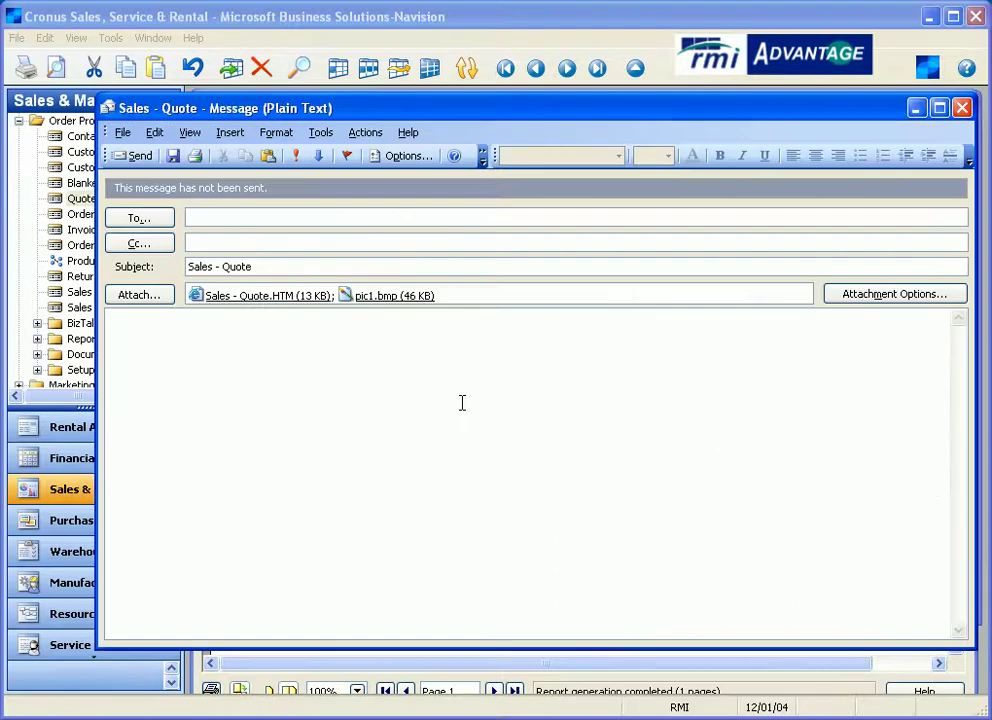
type("g")
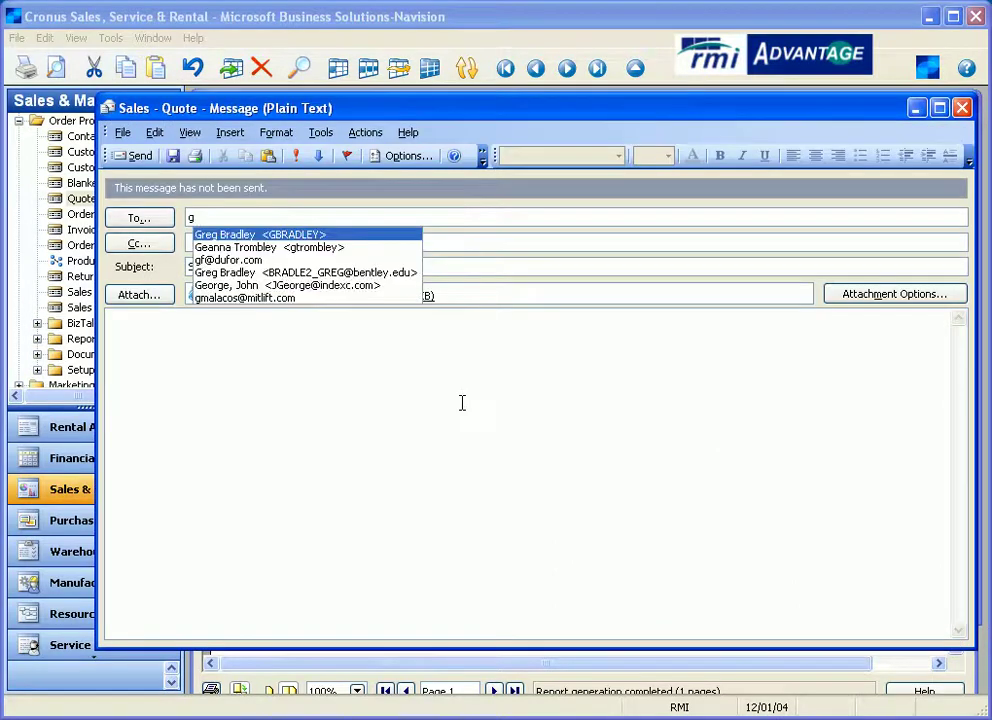
key("Return")
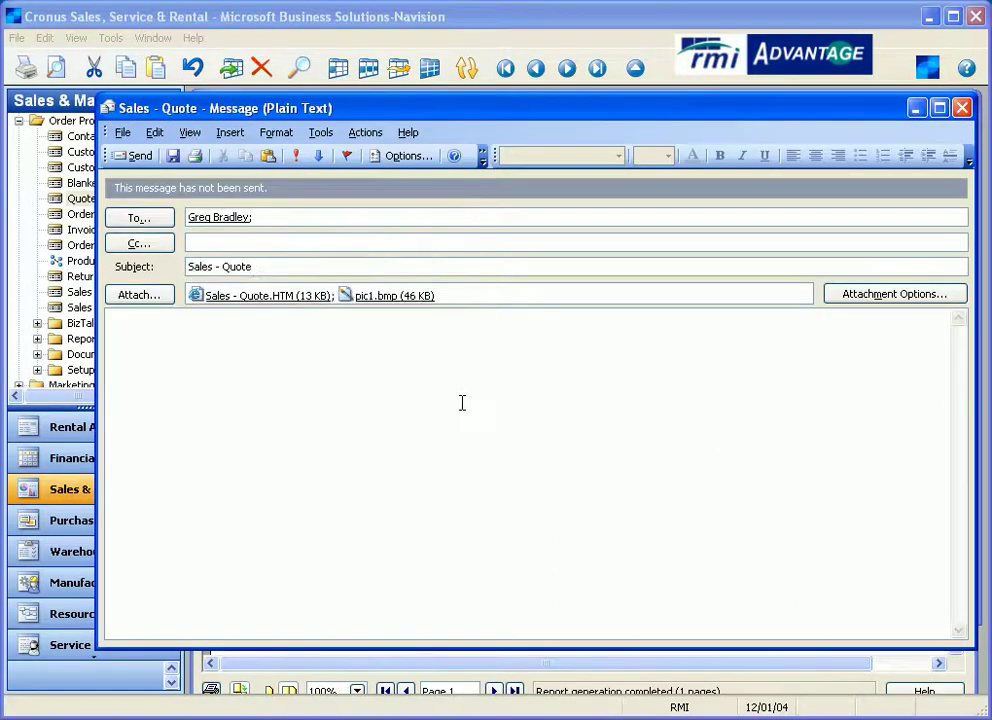
left_click(142, 158)
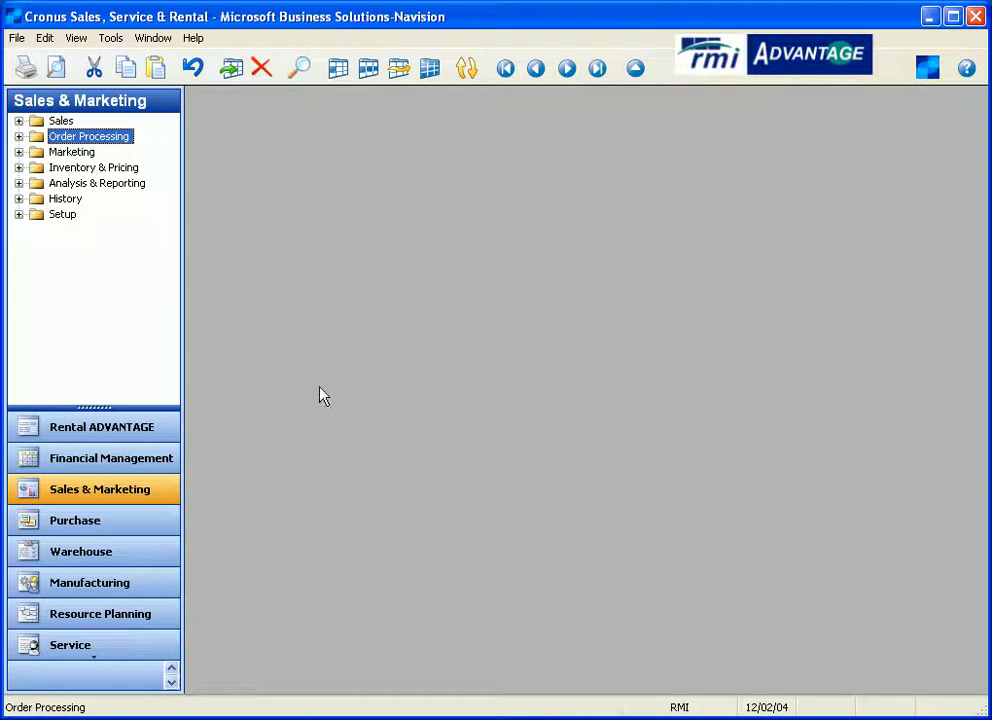
- Reopen quote SO00018 from the full list of sales quotes
left_click(95, 137)
left_click(84, 198)
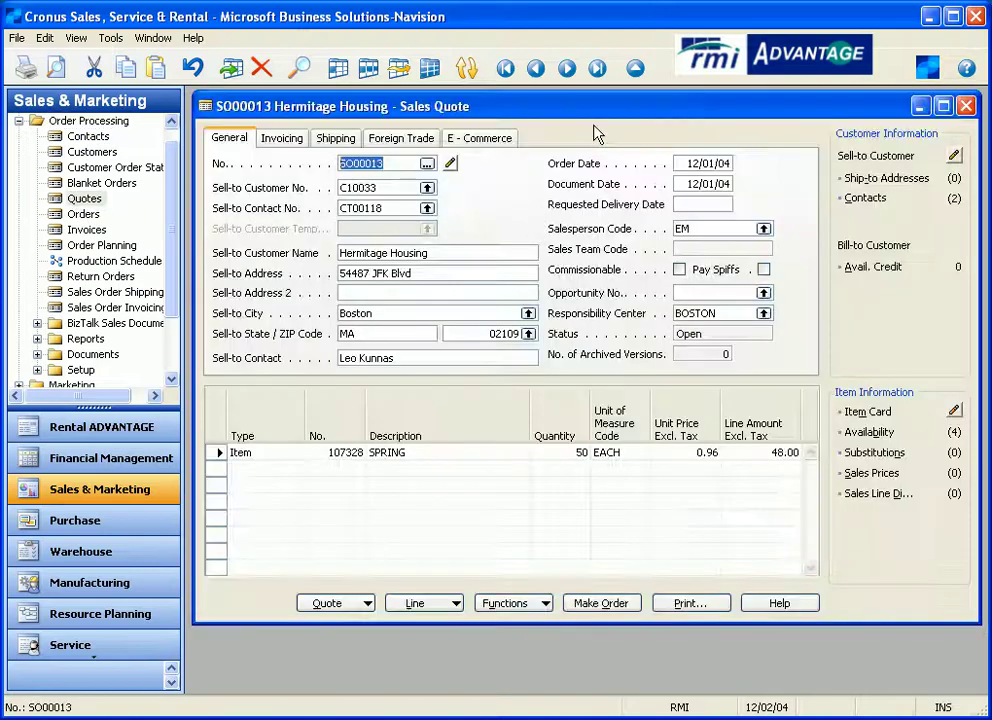
left_click(635, 68)
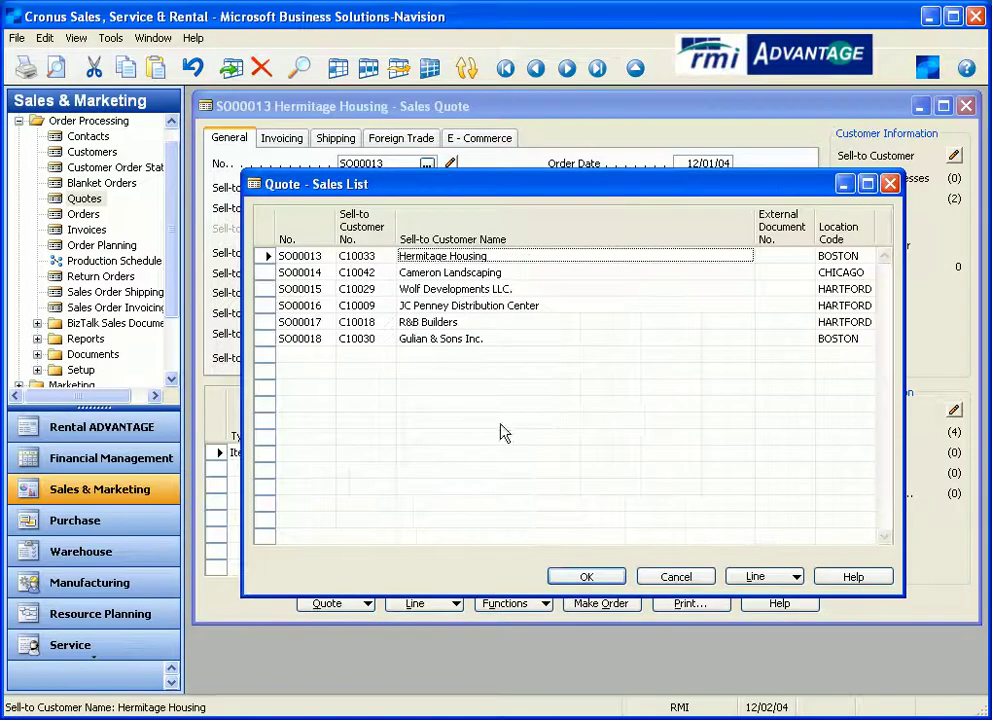
double_click(463, 347)
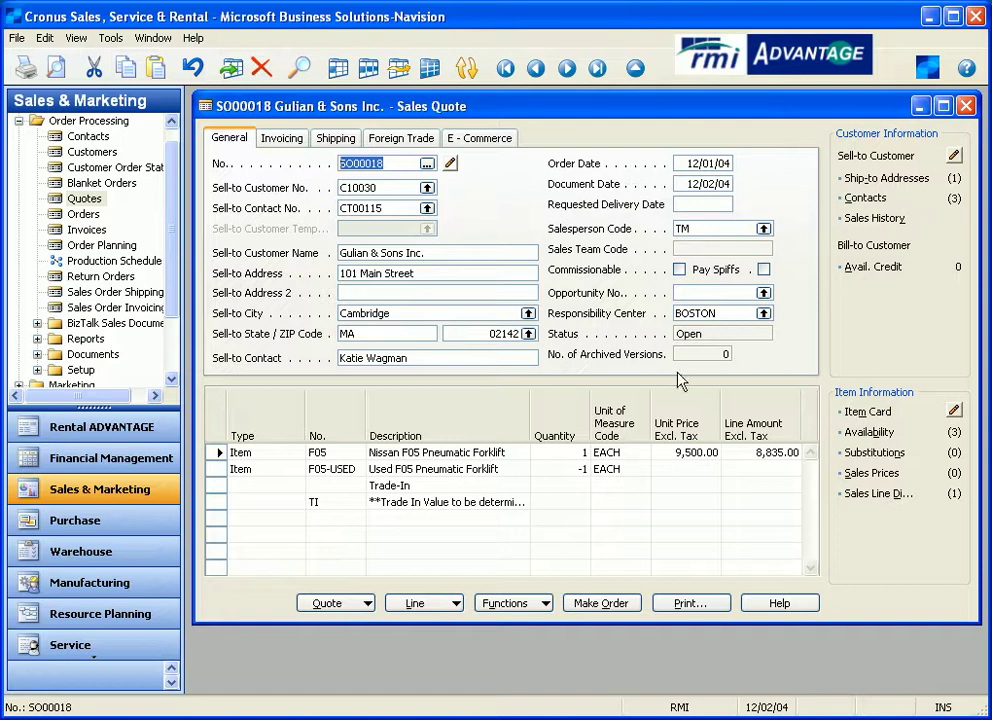
- Set the F05-USED trade-in line's unit price to 5,800.00
left_click(660, 469)
type("5,800")
key("Tab")
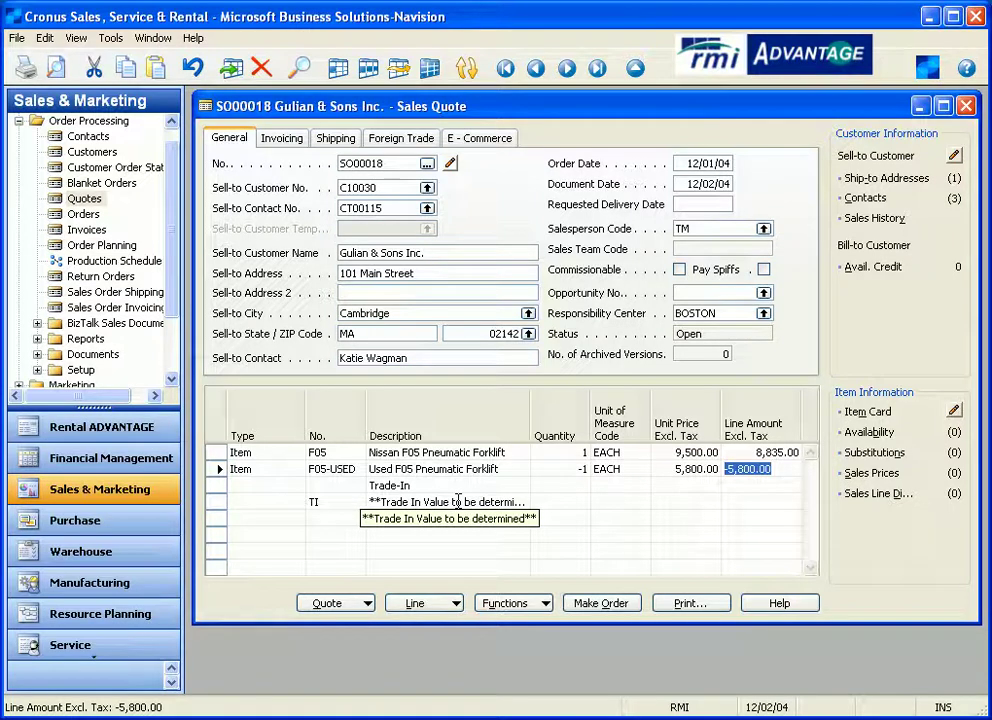
left_click(281, 503)
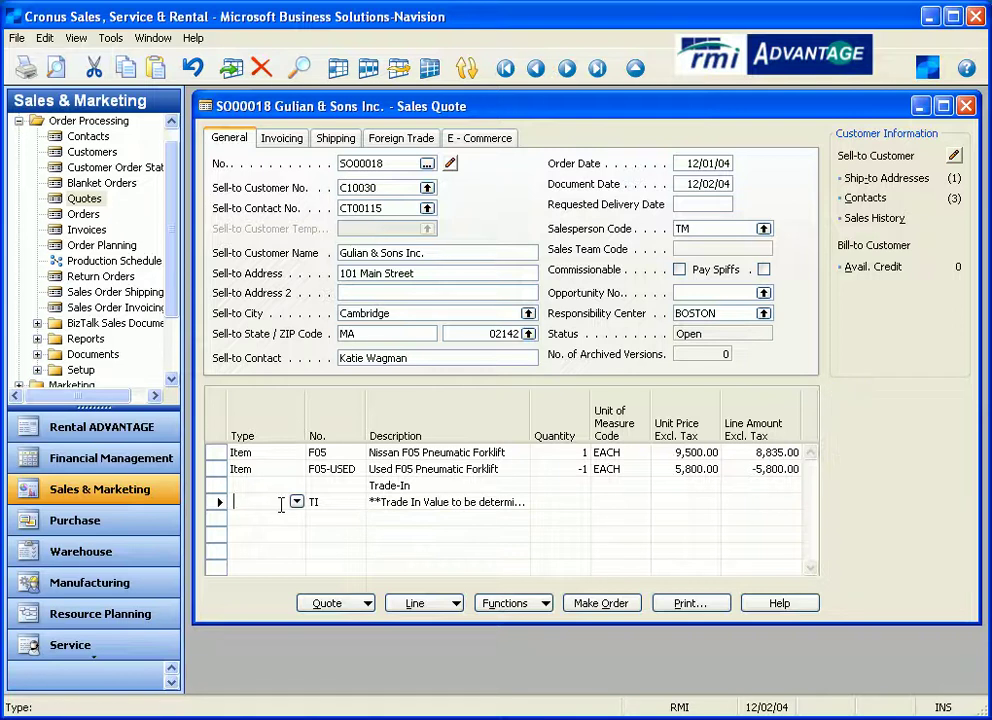
- Add 2 North Safety Hard Hat-K2 (item 14457), found by searching 'hard', on a new item line
type("i")
key("Tab")
key("F6")
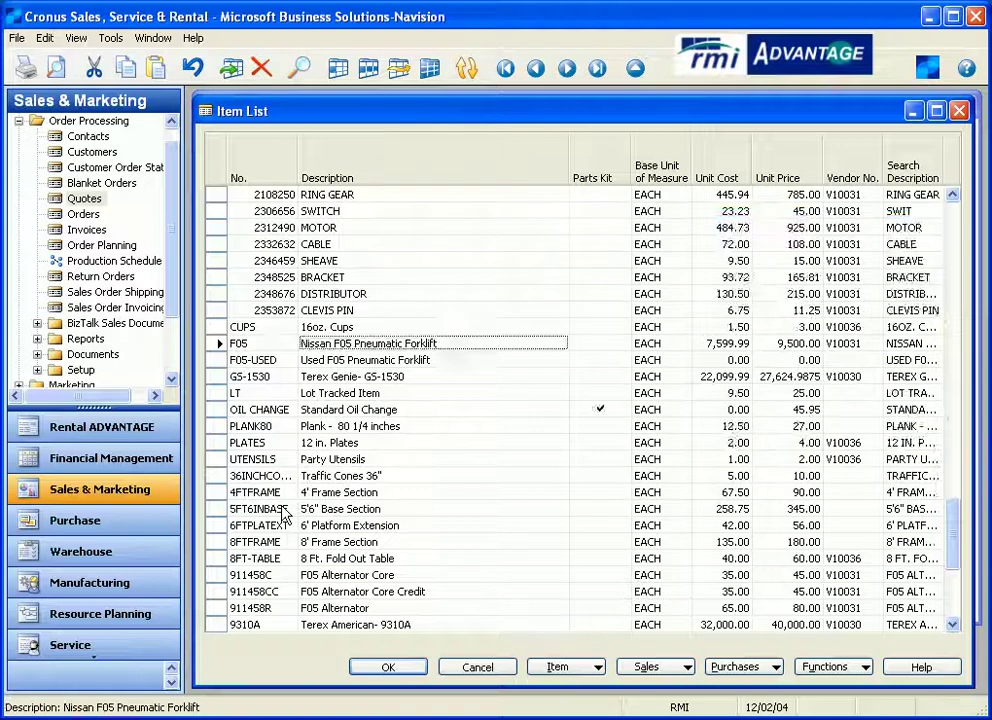
key("ctrl+f")
type("hard")
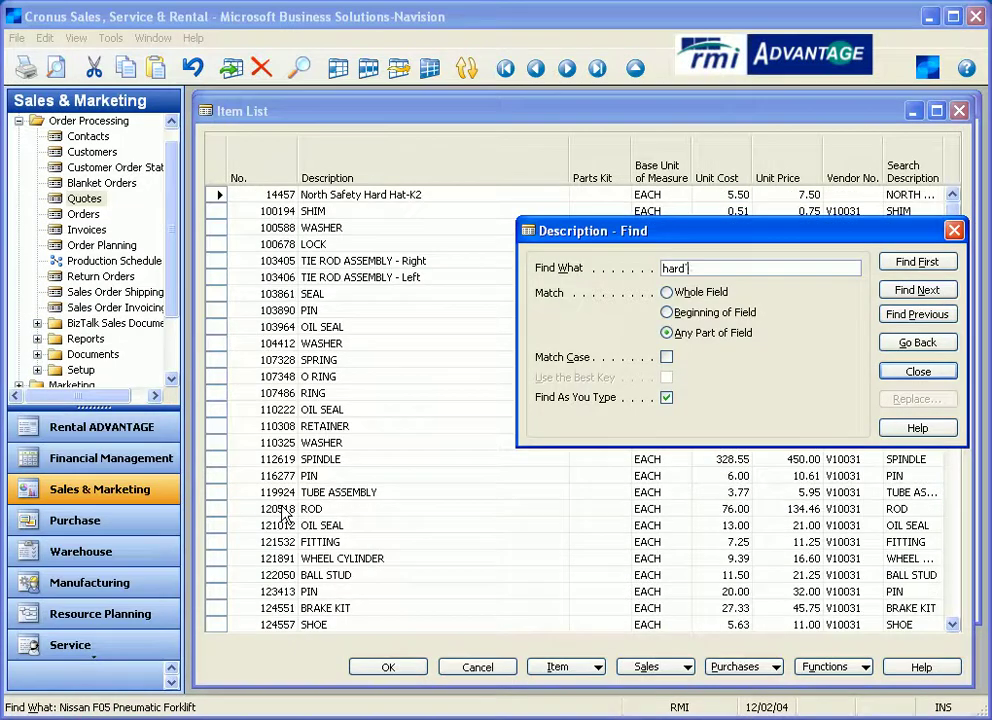
key("Escape")
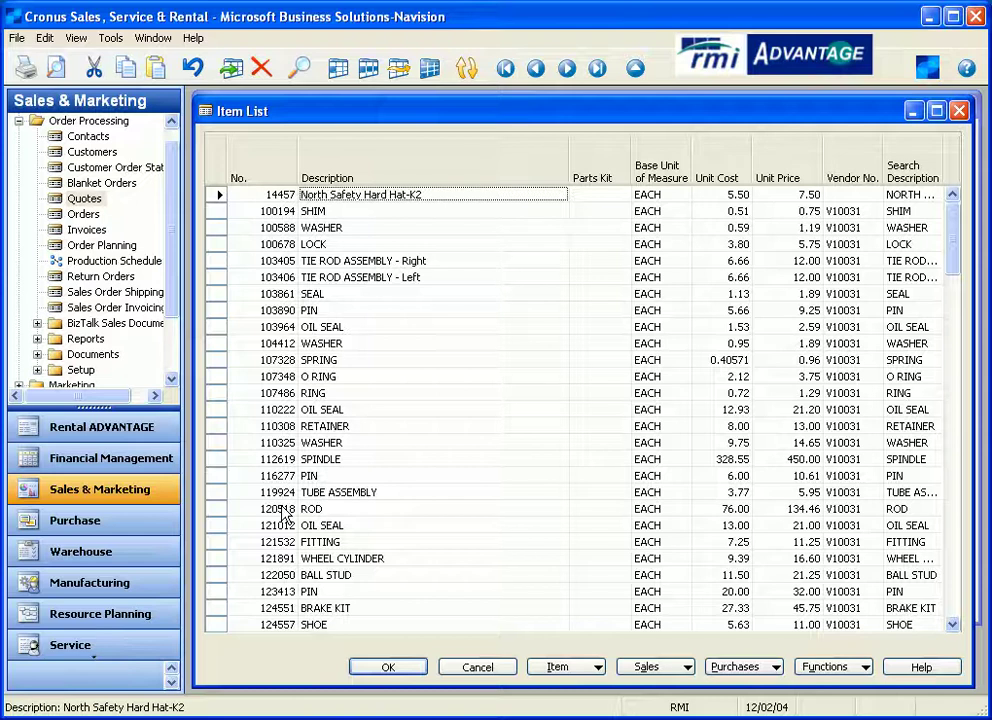
key("Return")
key("Return")
key("Return")
type("2")
key("Return")
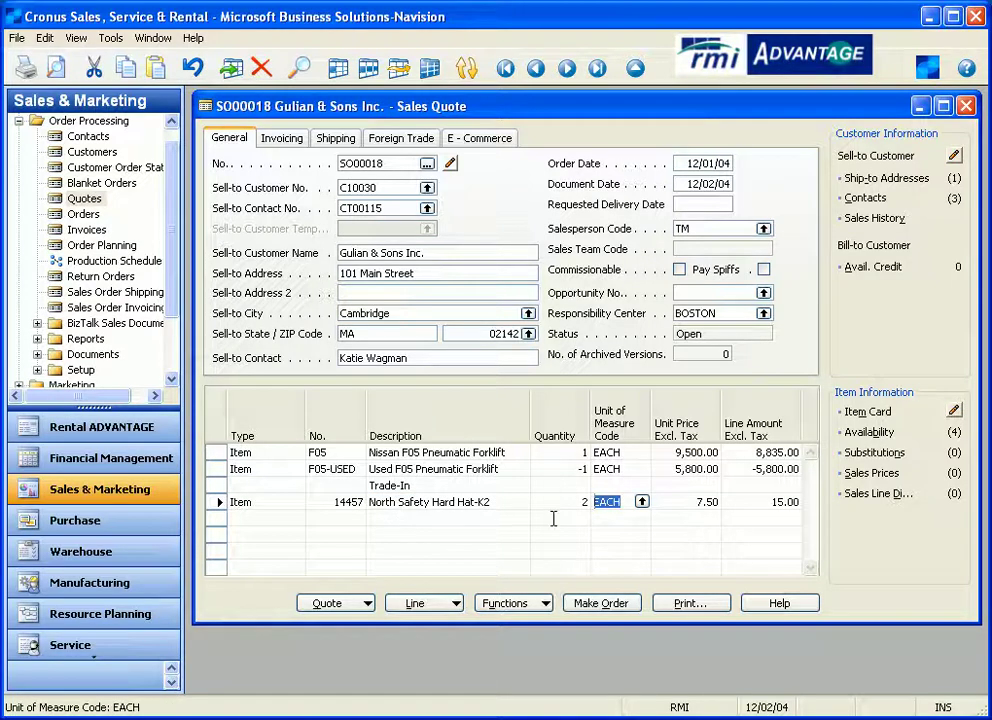
- Preview the updated quote printout showing the 3,202.50 total, then close the preview
left_click(672, 603)
left_click(660, 510)
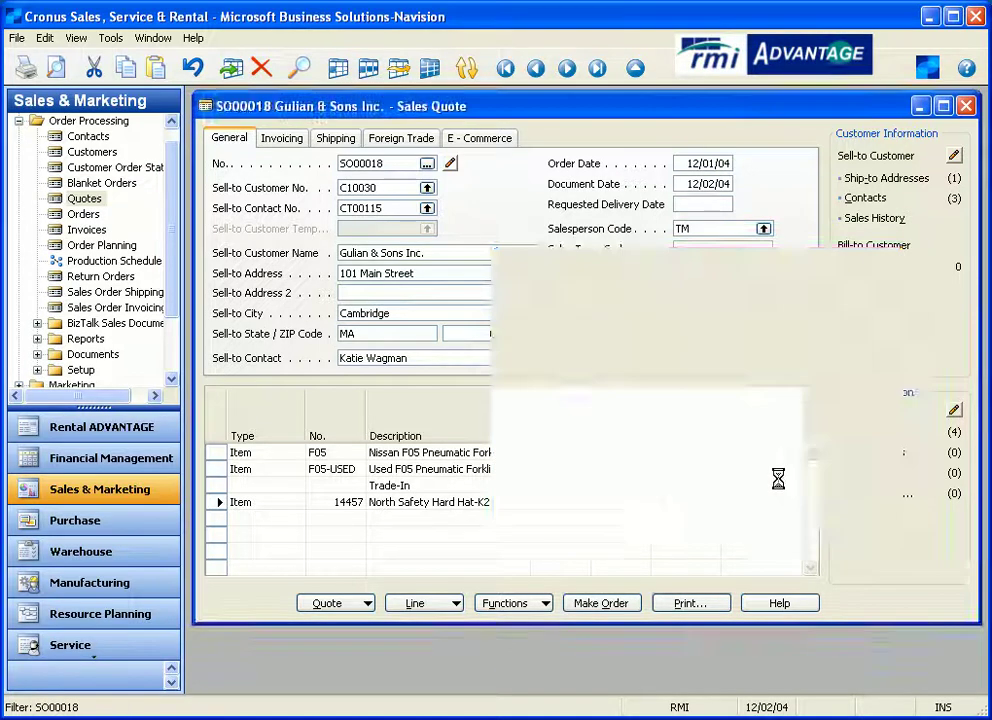
scroll(777, 469, "down", 10)
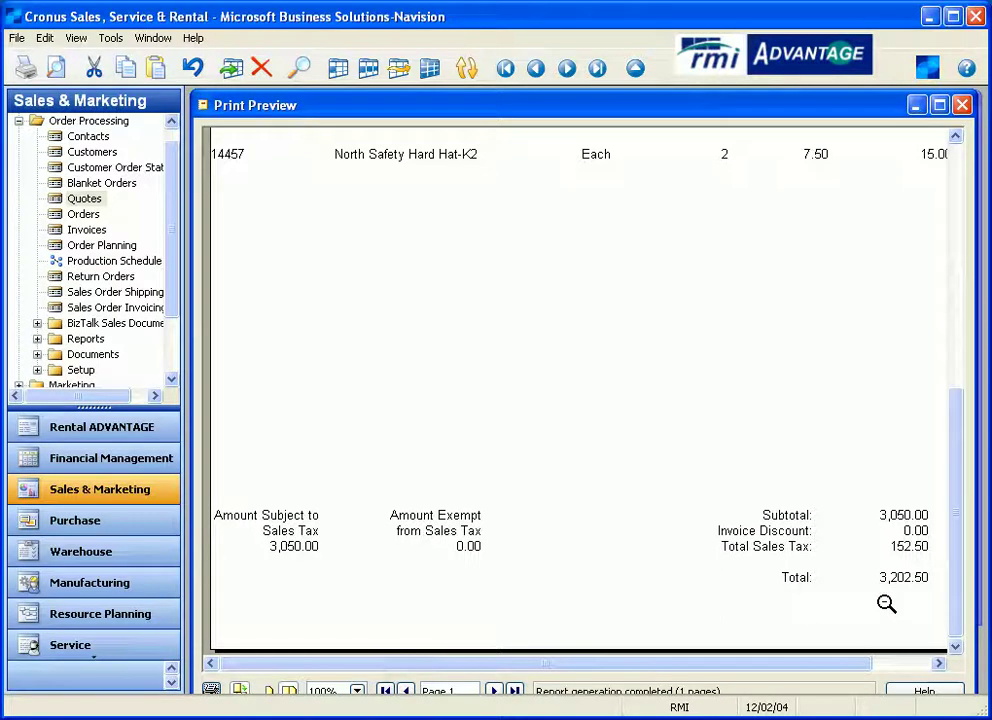
left_click(963, 106)
- Convert the quote into sales order SO00019 and open it from Orders
left_click(597, 603)
left_click(584, 425)
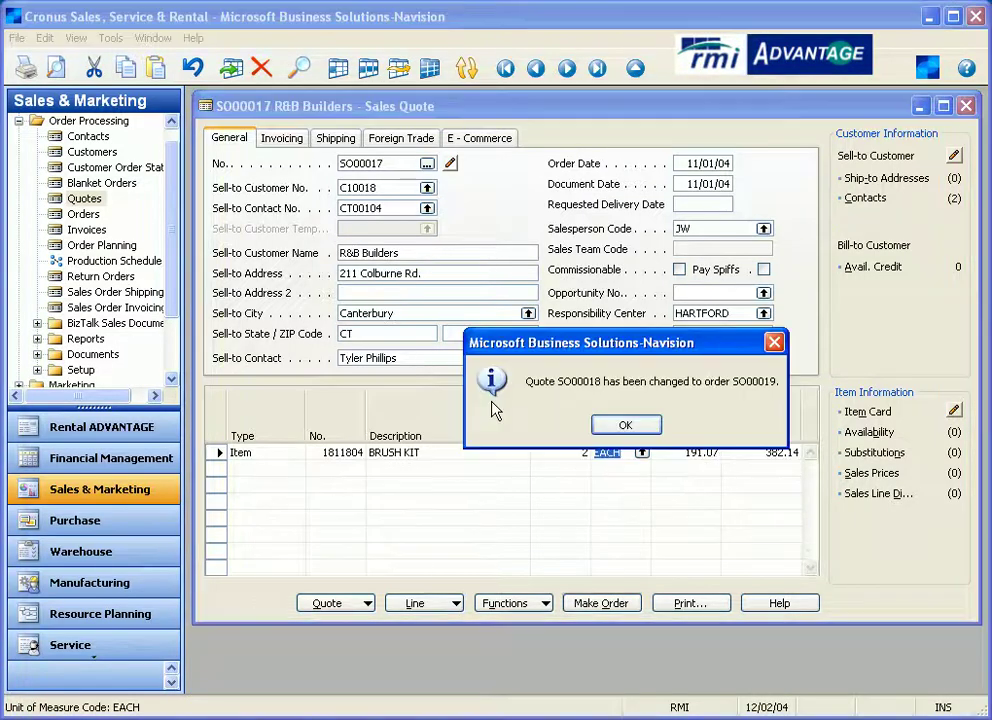
left_click(620, 423)
key("Escape")
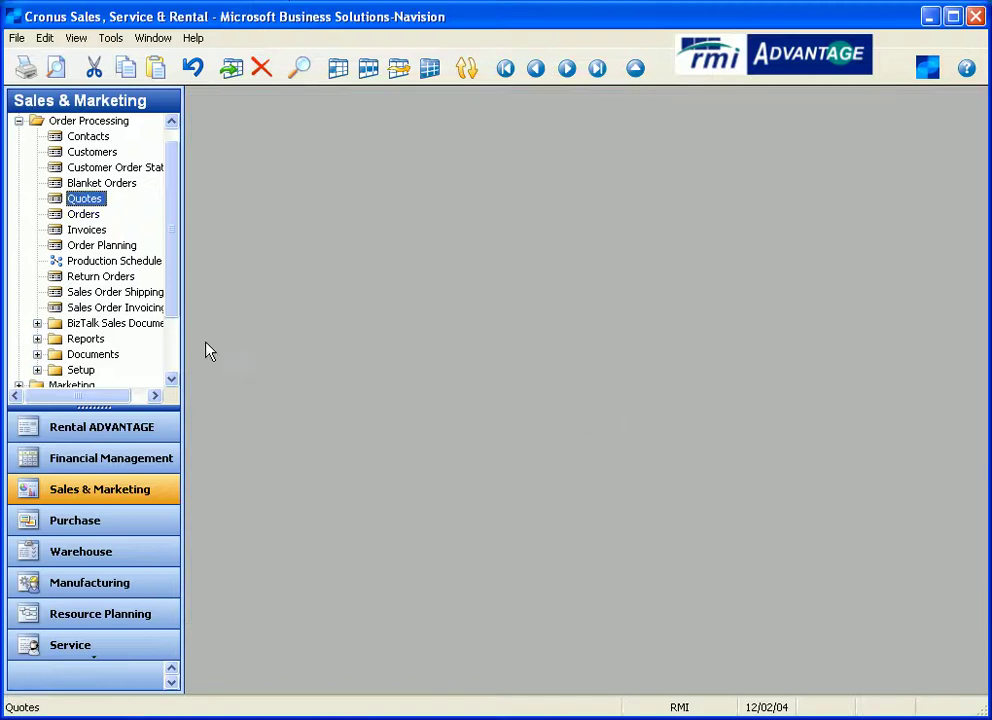
left_click(88, 216)
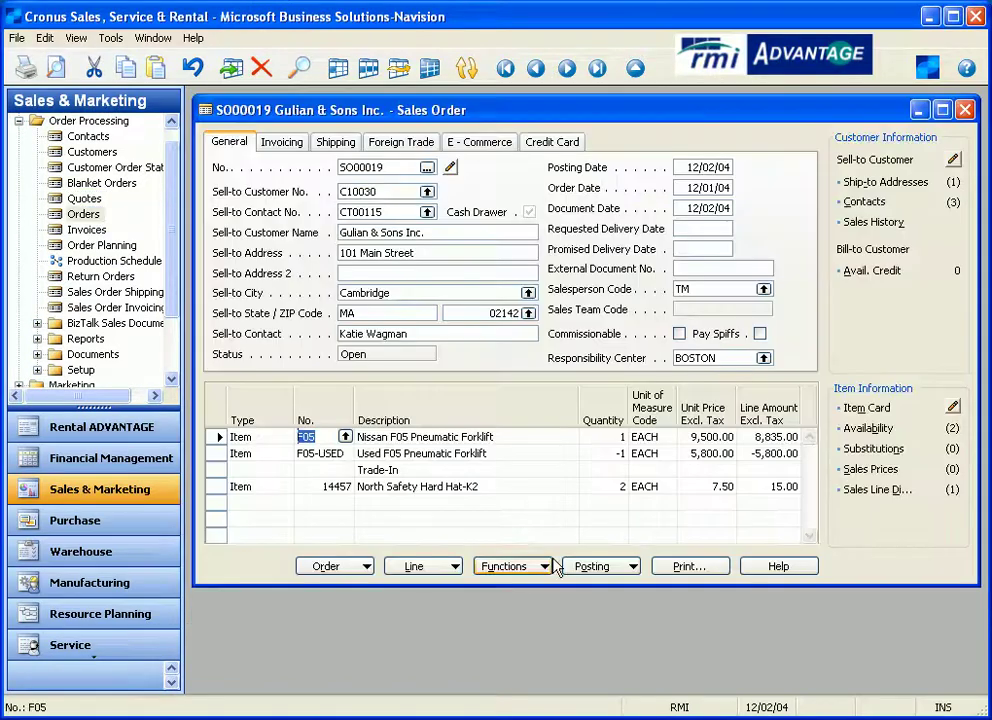
- View the F05 item's attached F05 Series User Manual from its Documents
left_click(344, 438)
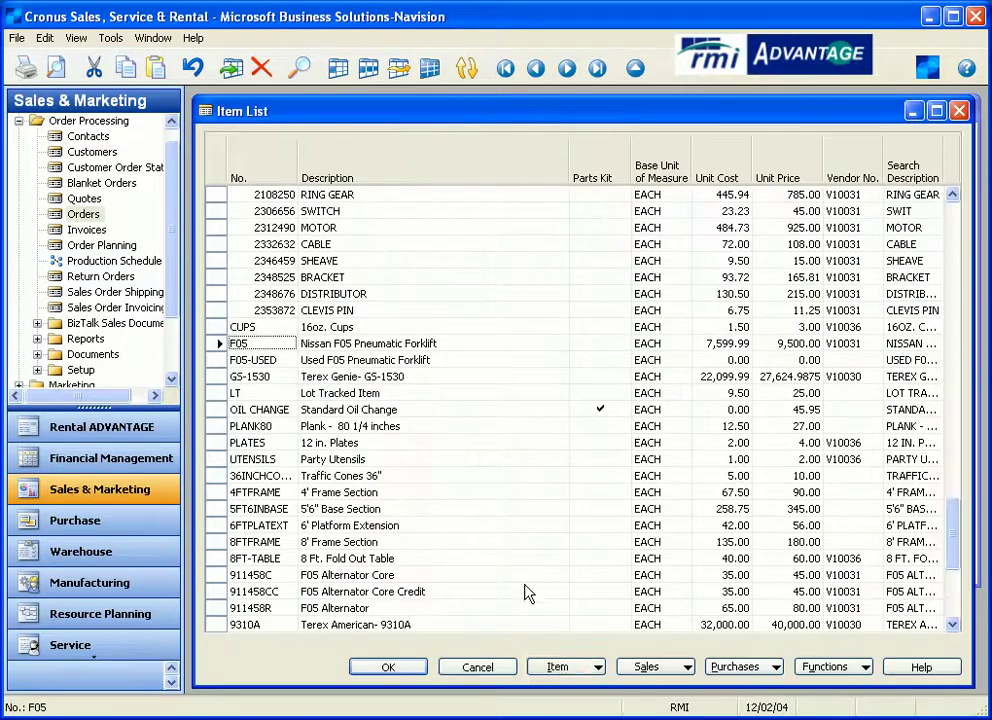
left_click(566, 666)
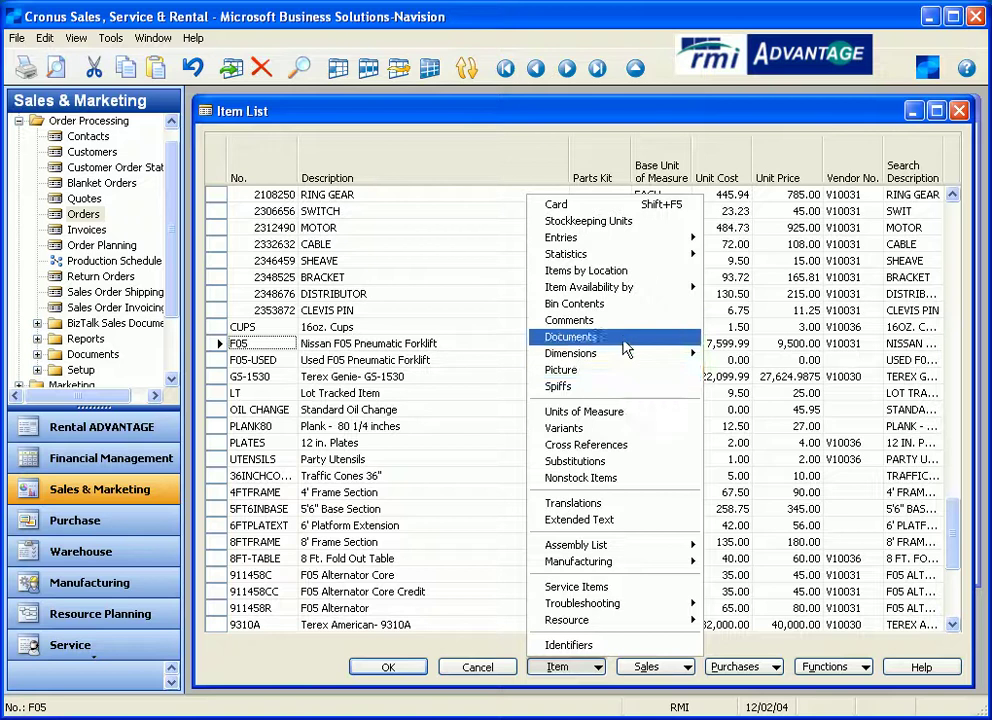
left_click(626, 343)
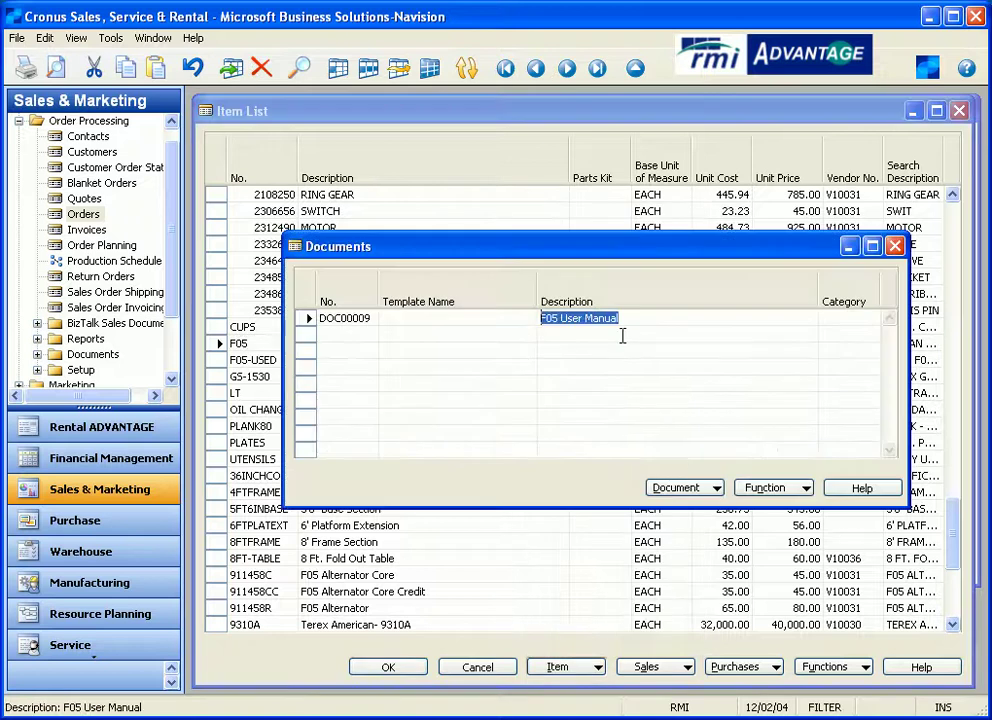
left_click(690, 488)
left_click(688, 510)
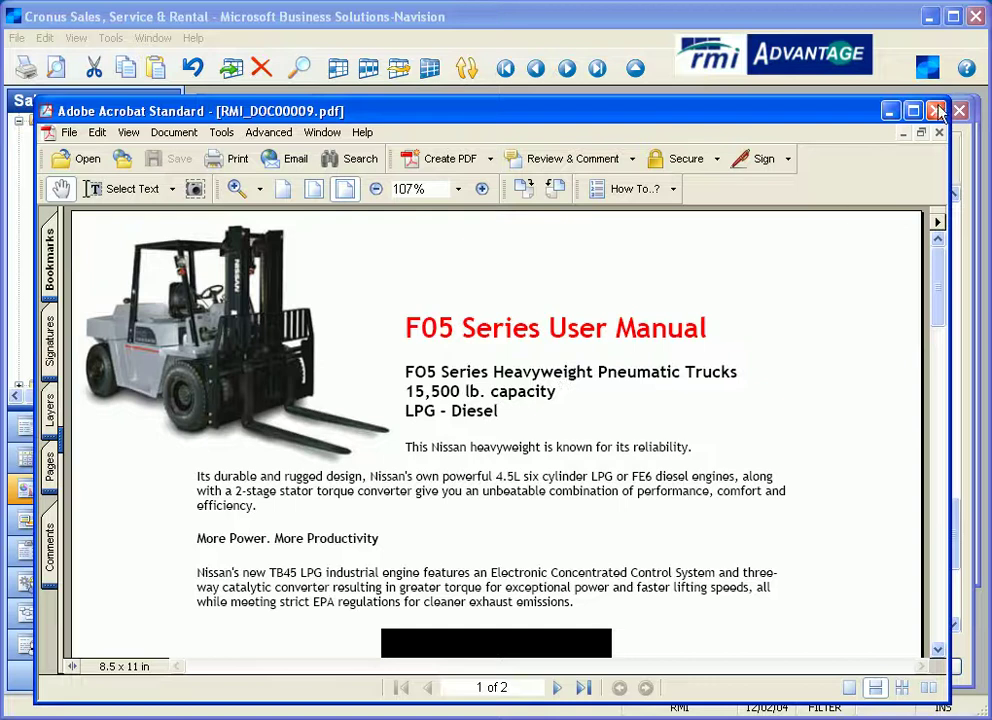
- Print all pages of the F05 User Manual, then close Acrobat and the Documents and Item List windows
left_click(228, 158)
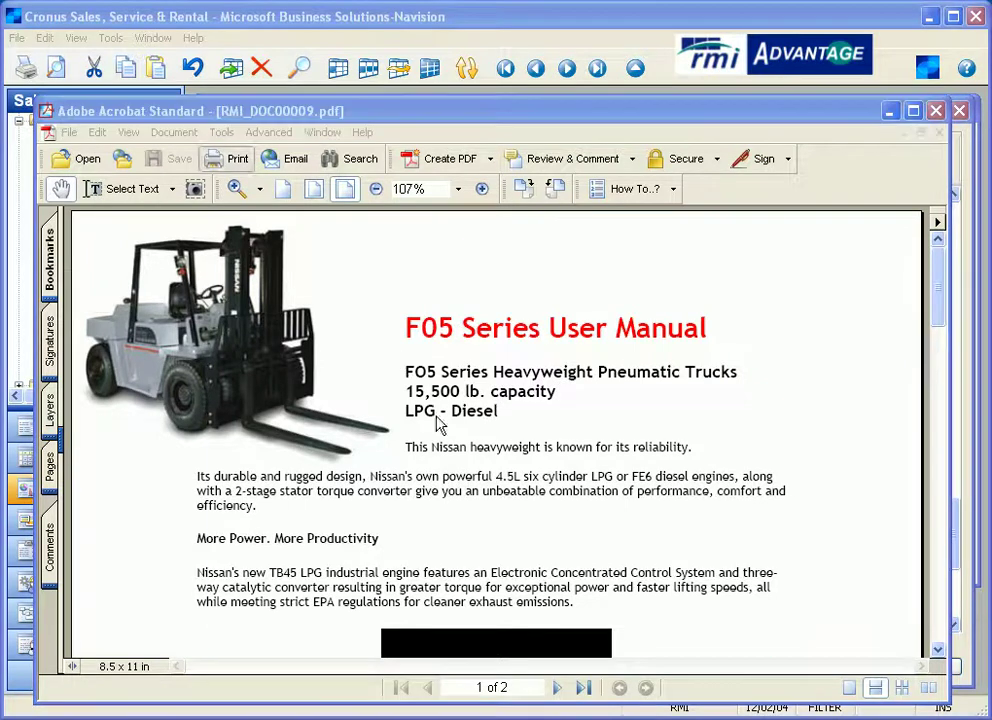
left_click(596, 627)
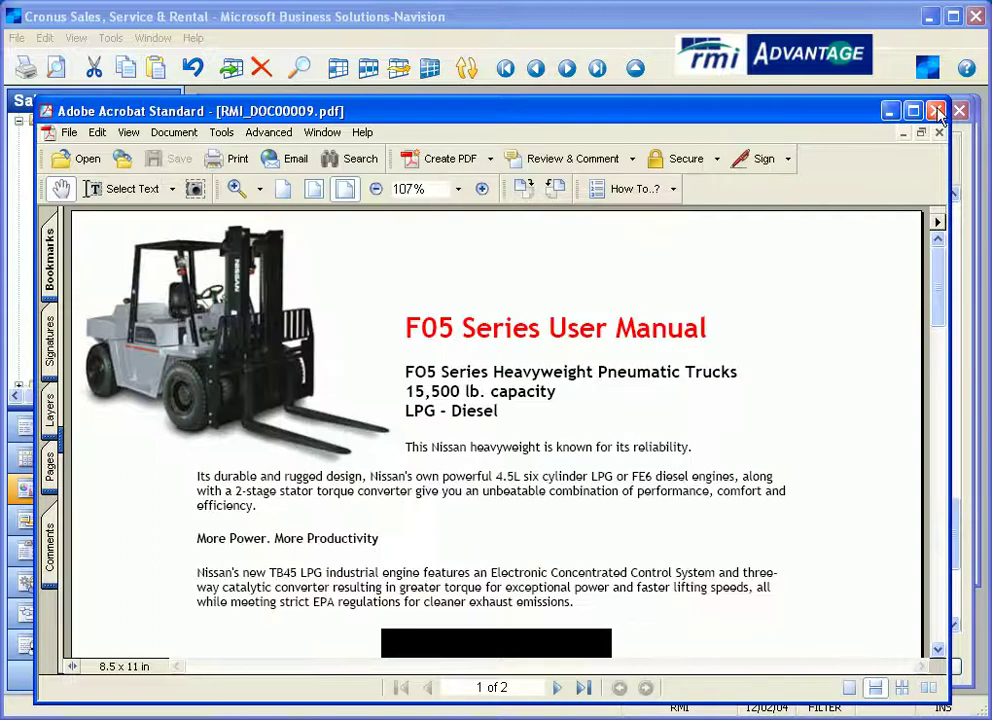
left_click(936, 110)
key("Escape")
key("Escape")
- Assign serial number F058894 to the F05 forklift line through Item Tracking Lines
left_click(451, 570)
left_click(449, 631)
left_click(464, 401)
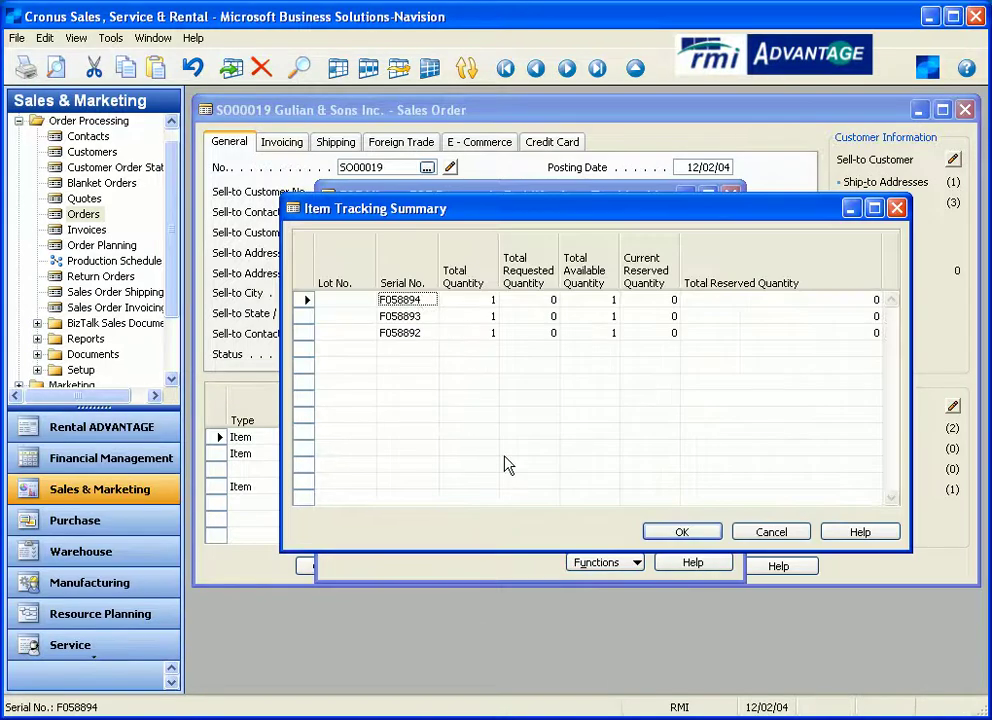
left_click(665, 540)
left_click(672, 535)
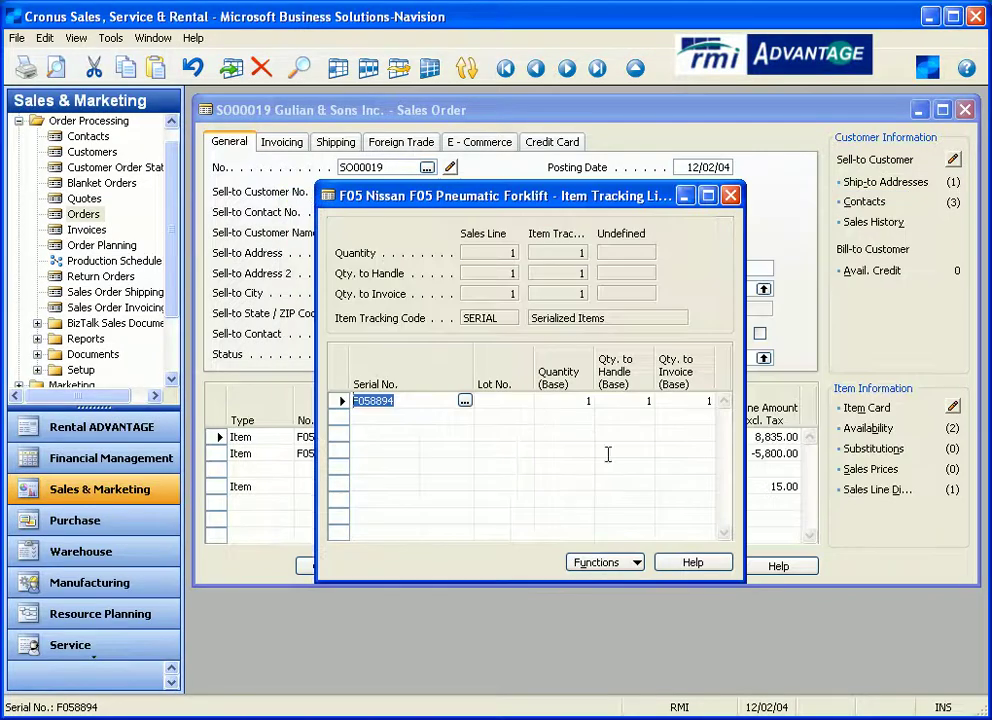
- Return to sales order SO000019 and start posting it
left_click(731, 196)
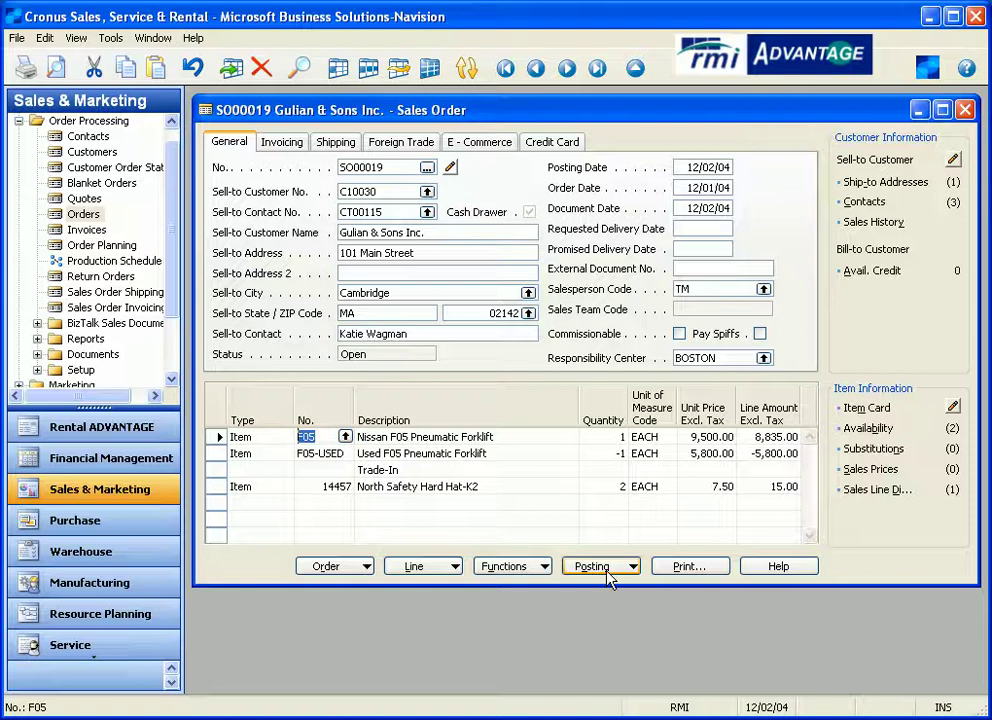
left_click(630, 567)
left_click(620, 608)
- Choose Ship and Invoice and set the payment method to VISA
left_click(578, 406)
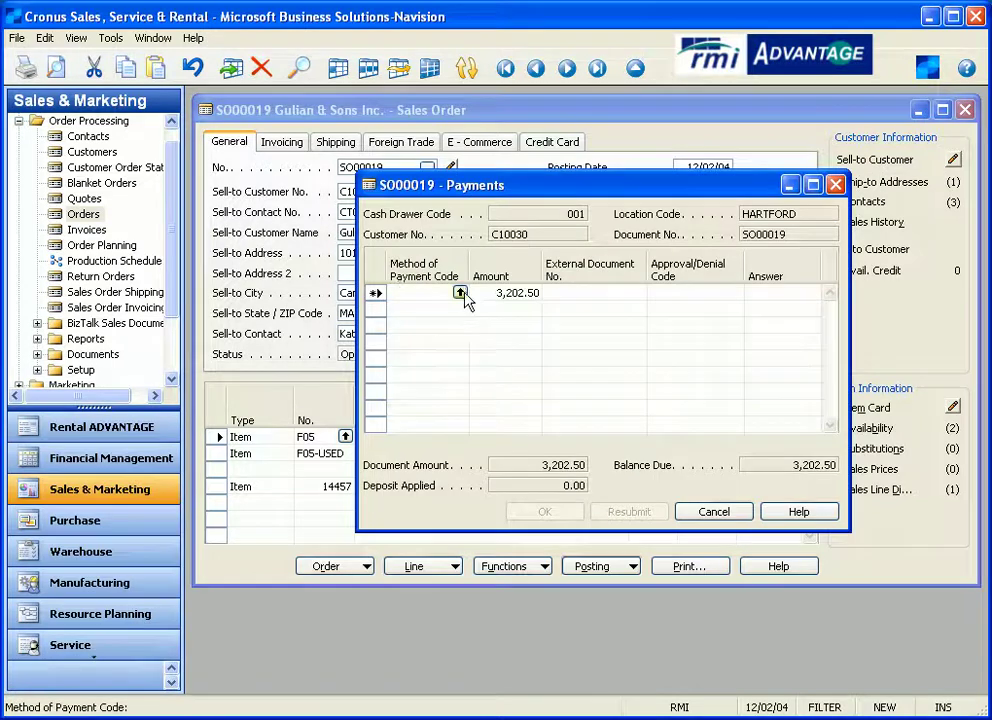
left_click(460, 293)
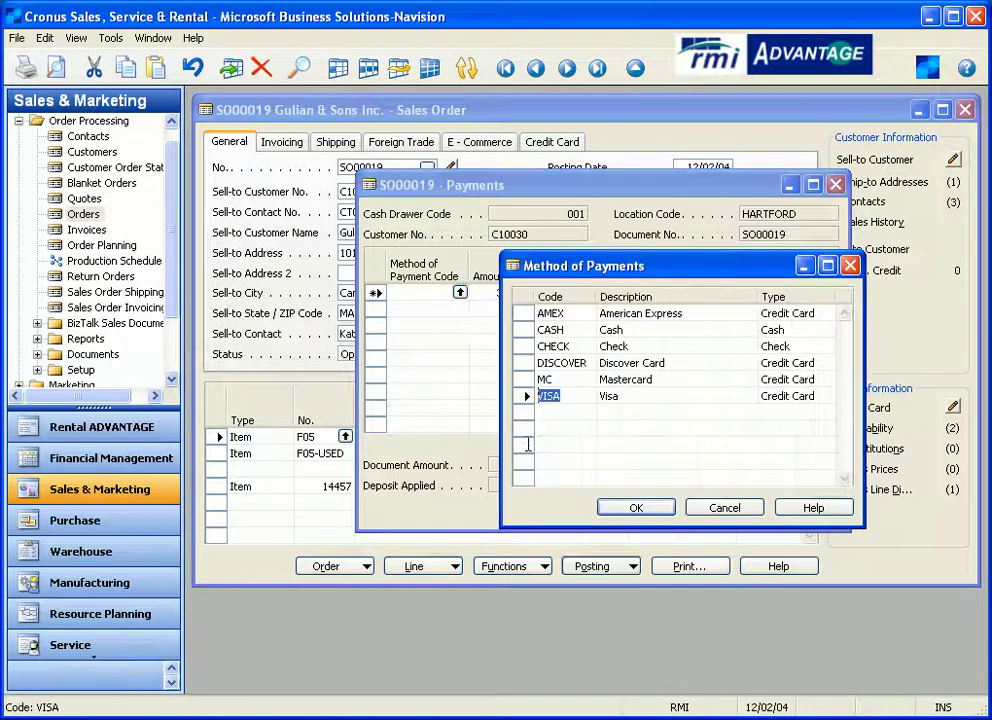
key("Return")
- Charge 3,202.50 to the customer's Visa card on file and accept the approved payment
left_click(580, 294)
left_click(747, 400)
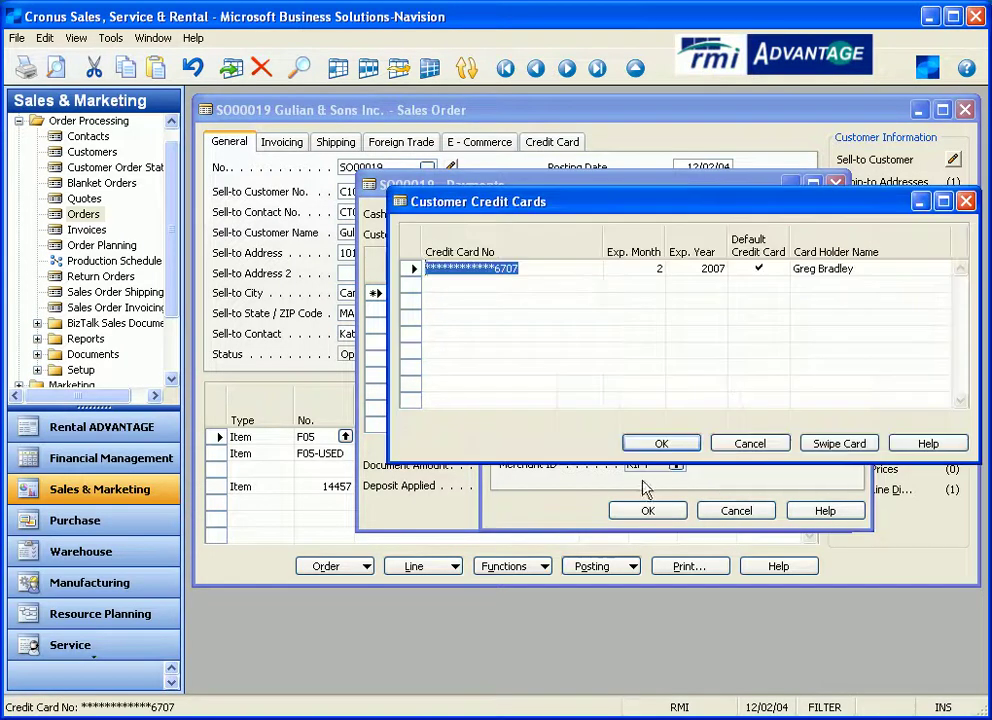
left_click(562, 266)
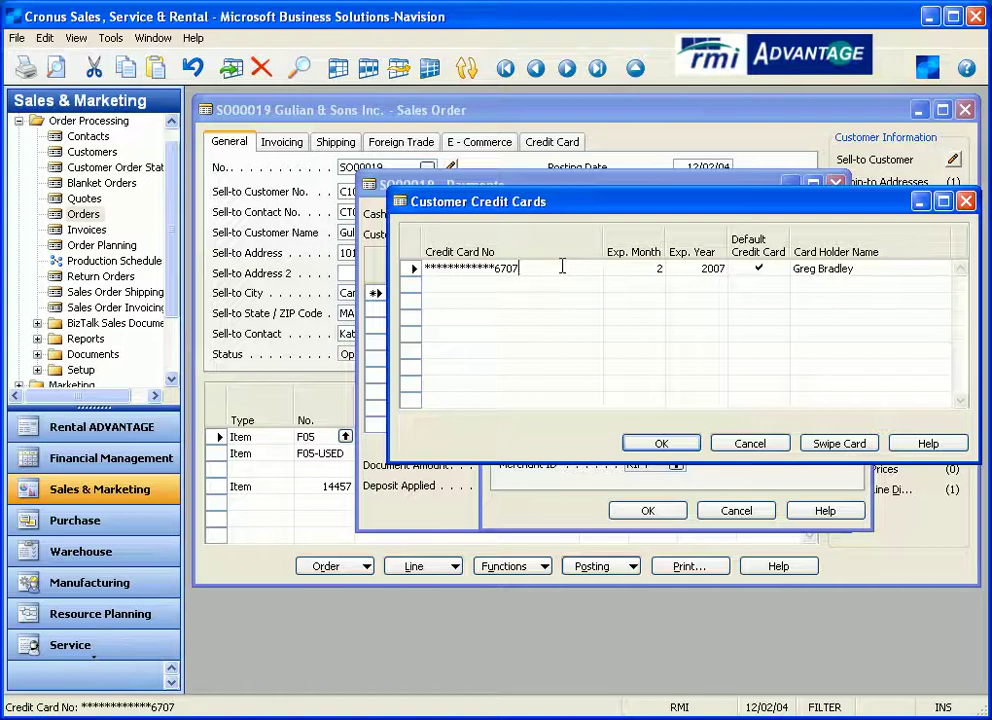
left_click(674, 439)
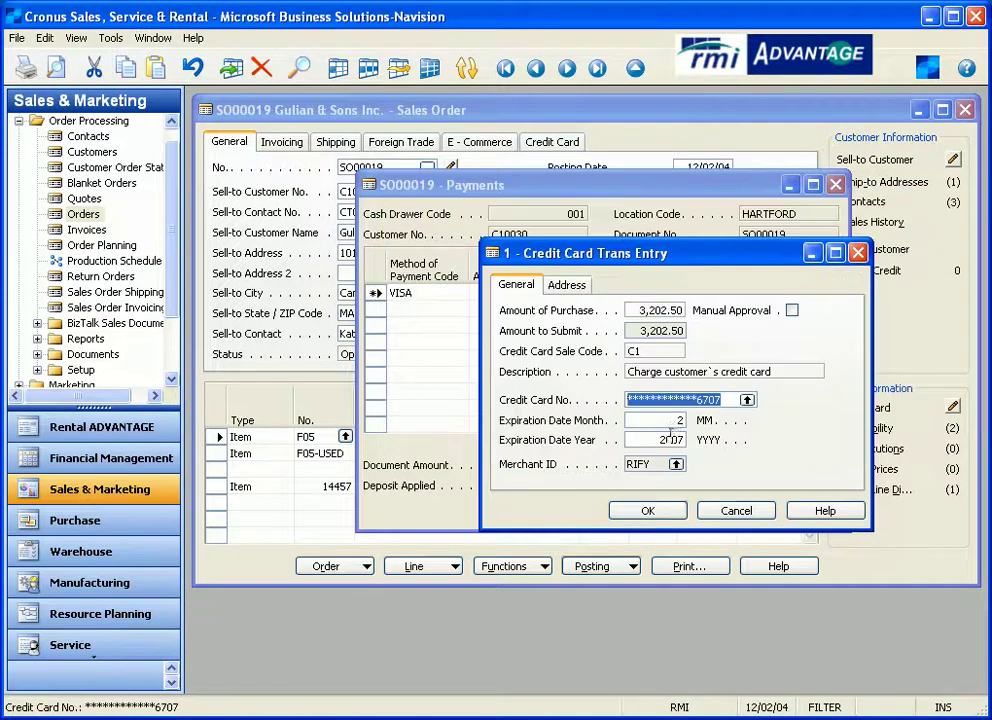
left_click(648, 510)
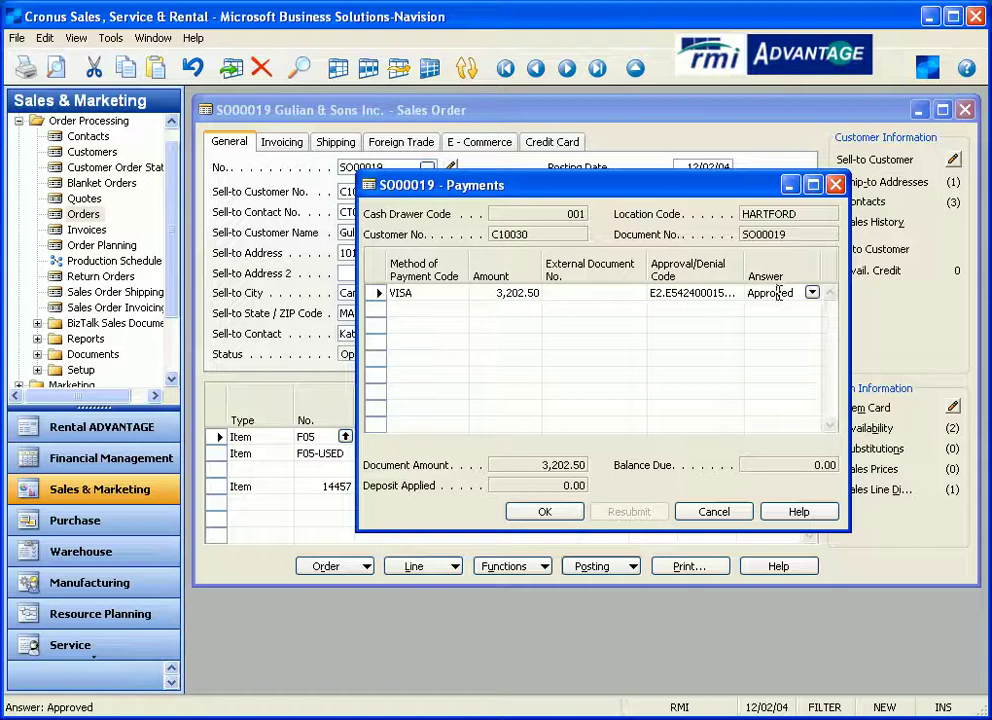
left_click(540, 516)
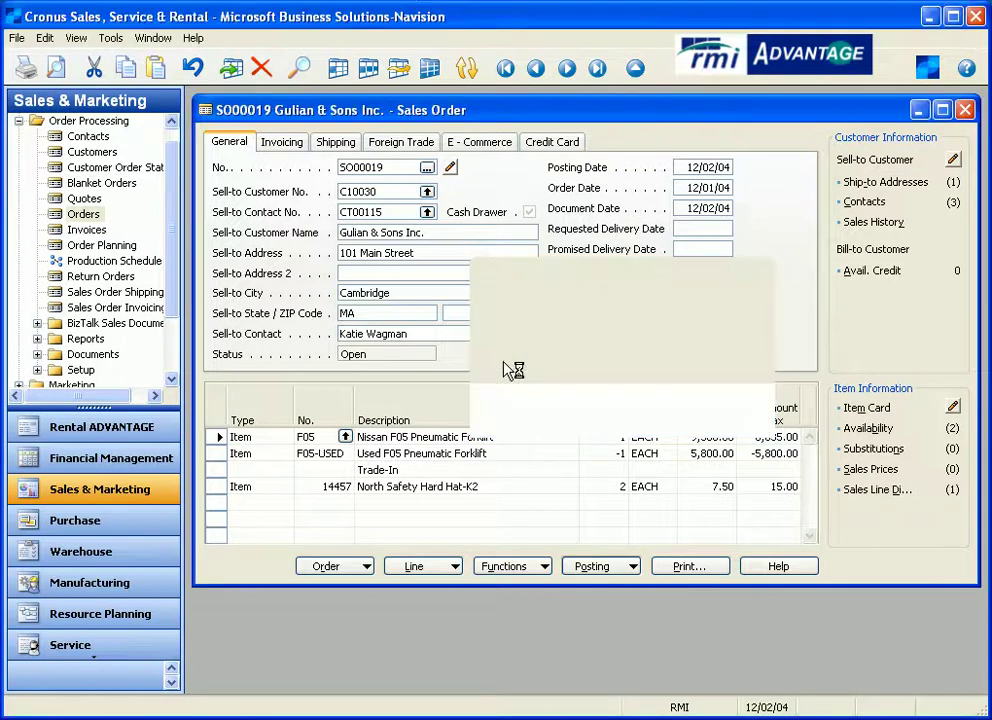
- Close the posted sales order SO000019, leaving the Sales & Marketing workspace empty
key("Escape")
scroll(175, 350, "down", 2)
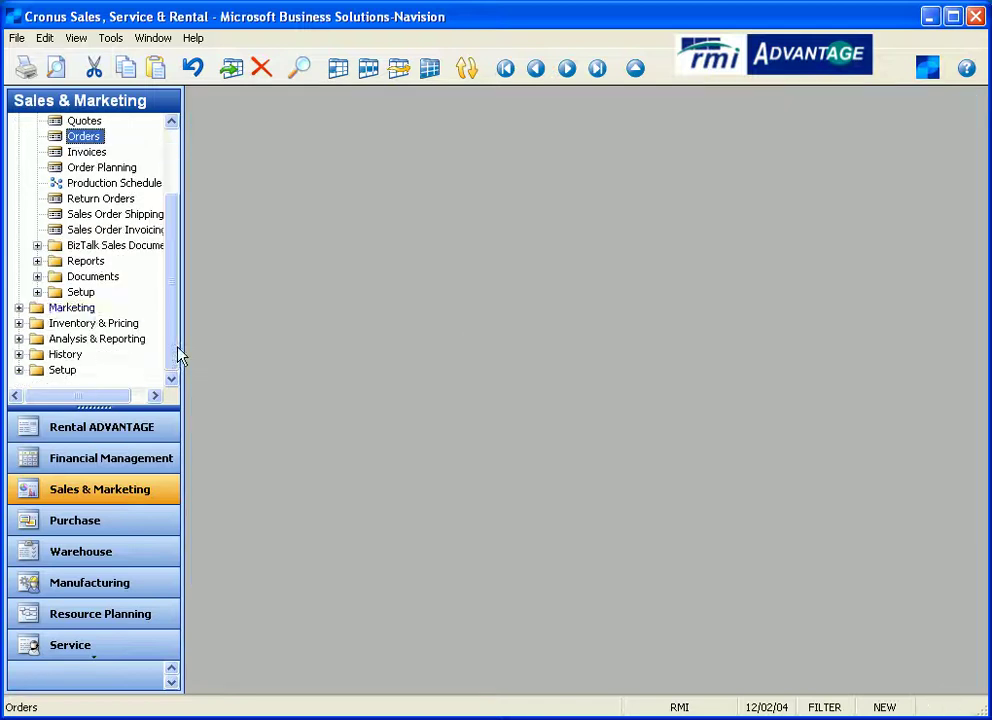
- Open posted invoice SI00013 from History and preview it
left_click(70, 354)
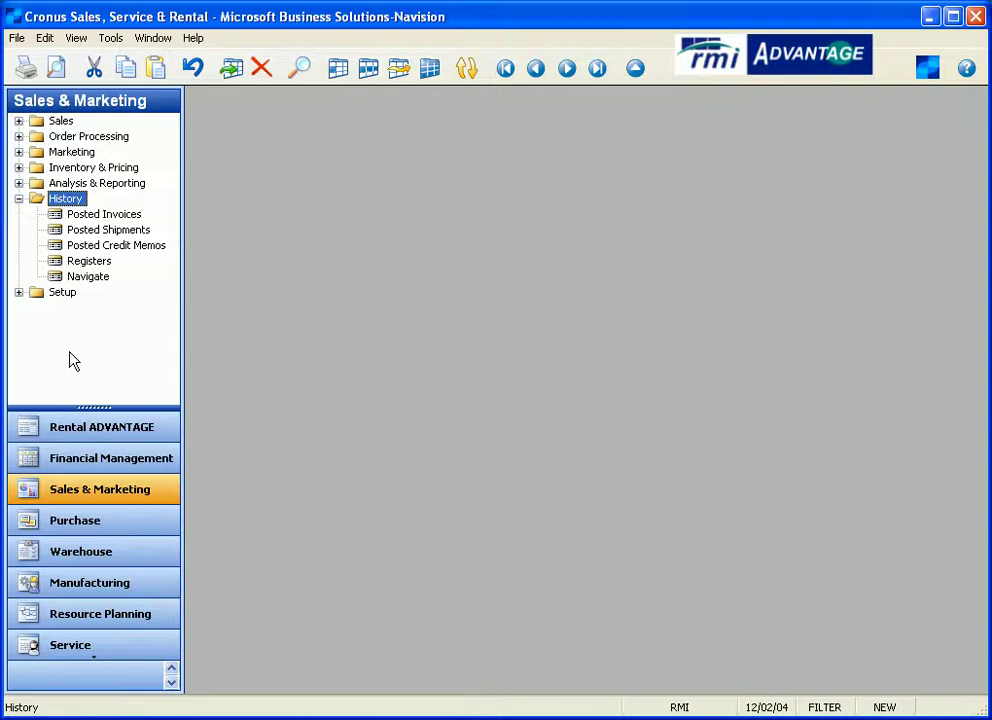
left_click(104, 214)
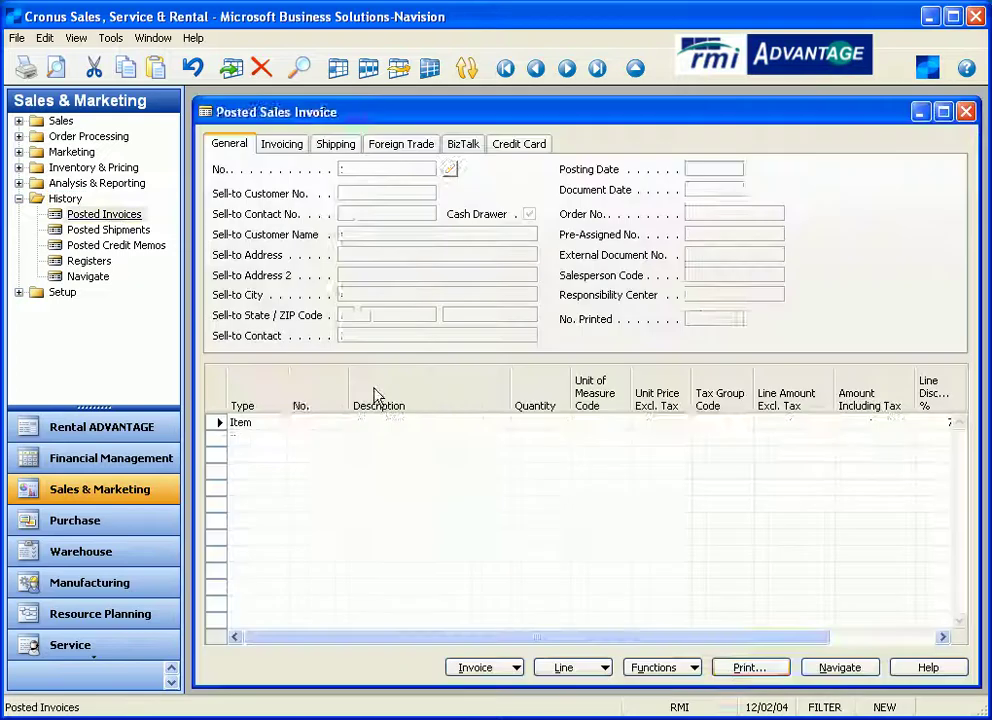
left_click(727, 668)
left_click(662, 543)
- Check the preview's VISA payment and 0.00 due, then bring up the invoice's print options
scroll(727, 478, "down", 3)
scroll(727, 478, "down", 6)
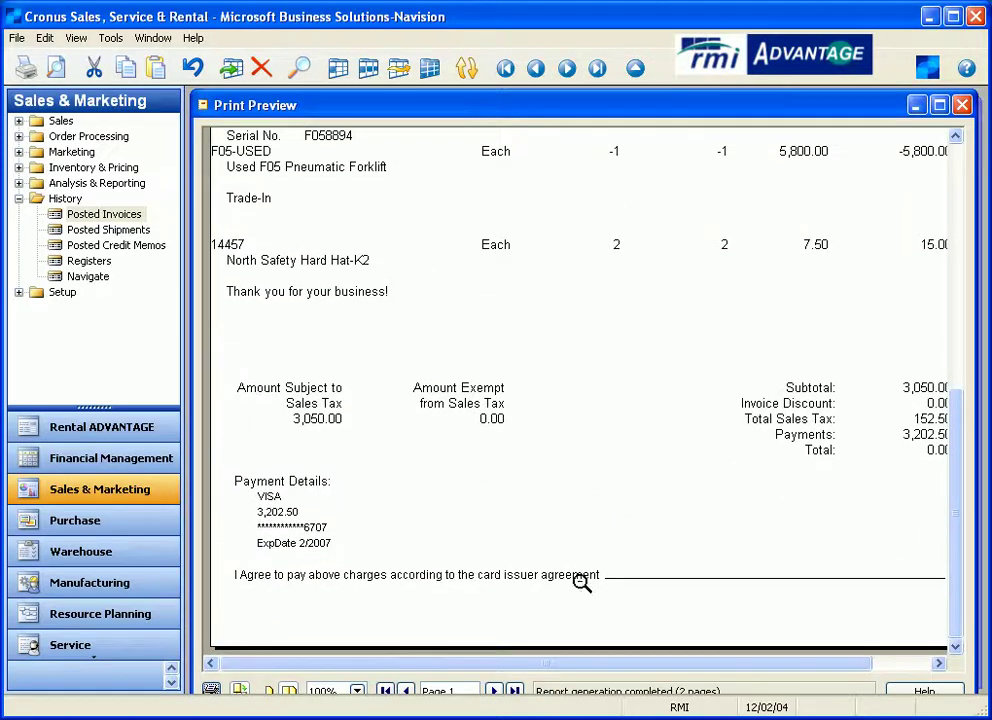
left_click(962, 105)
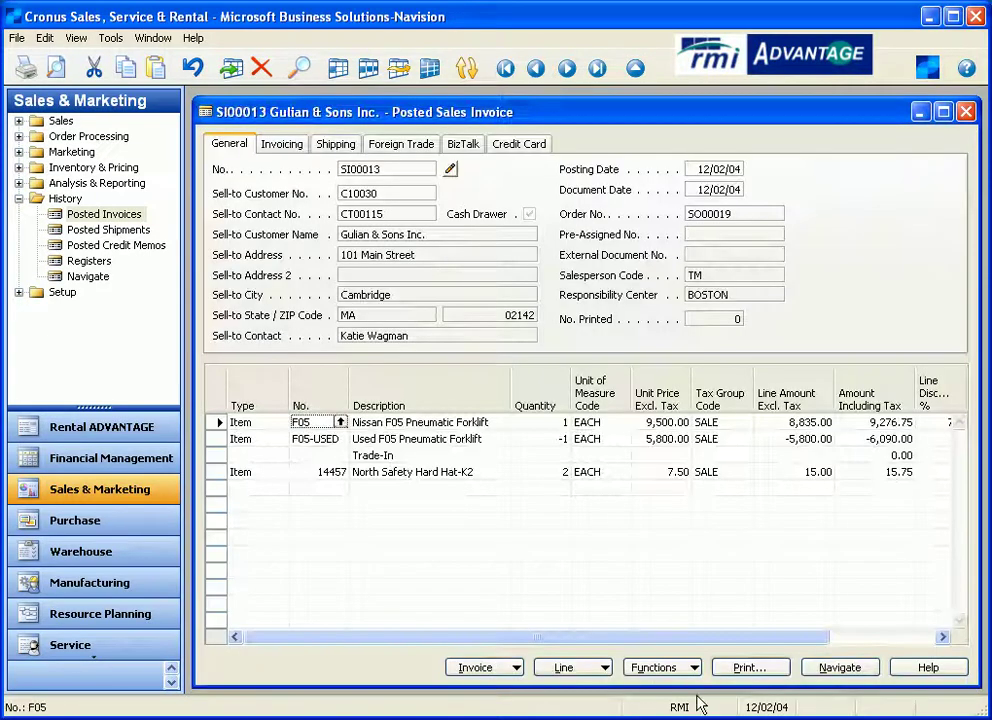
left_click(748, 667)
- Print posted invoice SI00013 for Gulian & Sons to the printer
left_click(576, 541)
left_click(350, 398)
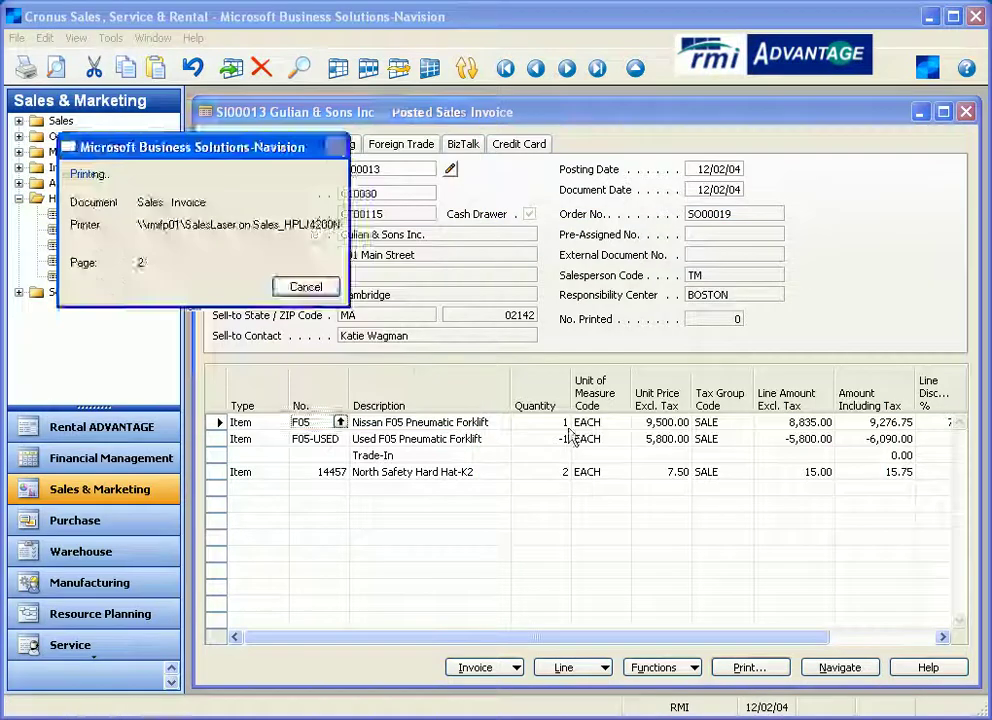